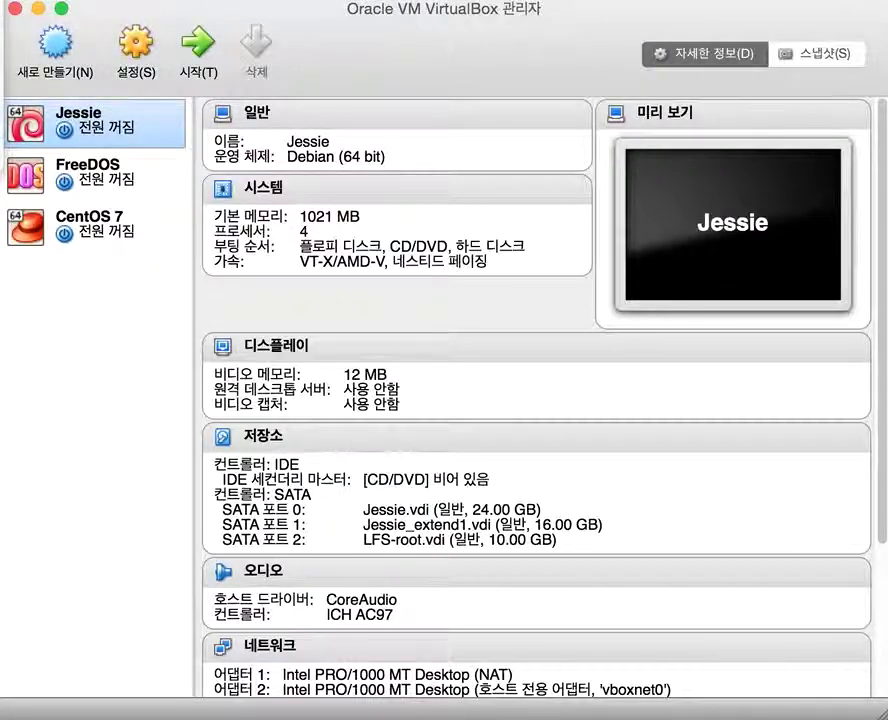
Step: Open the global preferences and check the folder chooser for the default machine folder, cancelling the selection
key("super+comma")
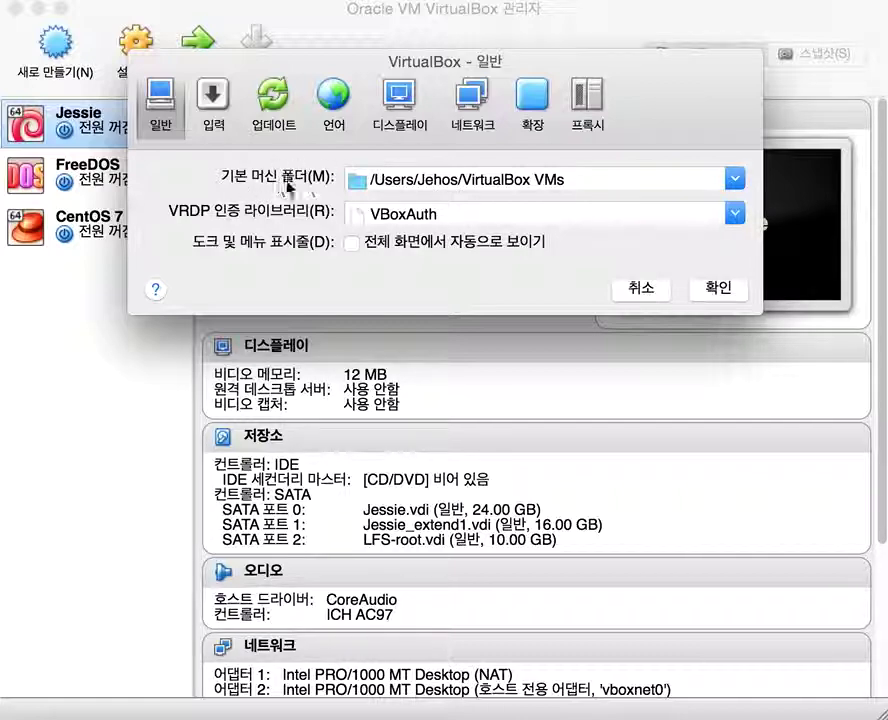
left_click(736, 181)
left_click(617, 234)
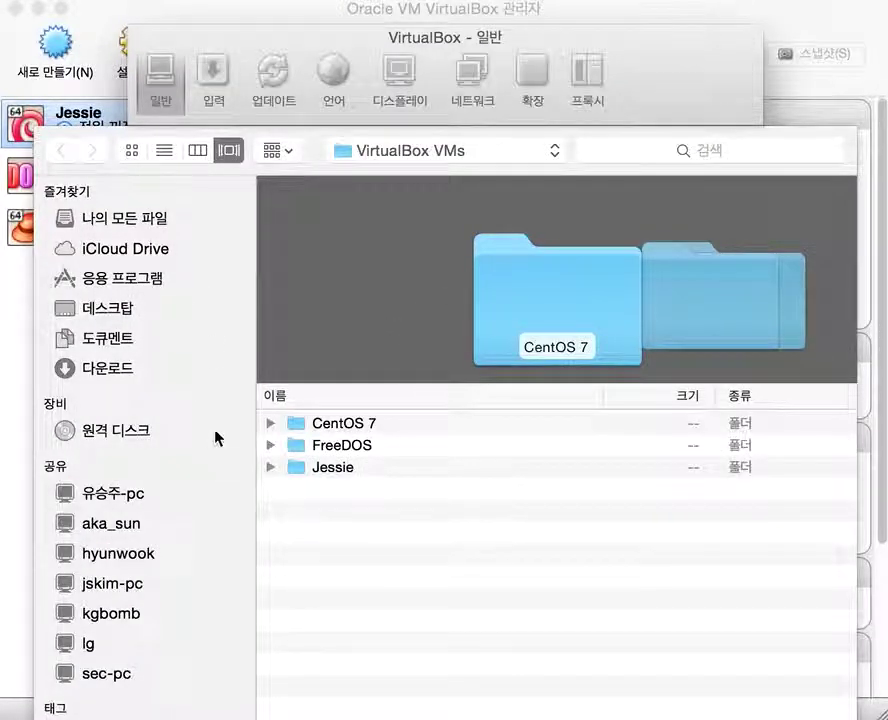
key("Escape")
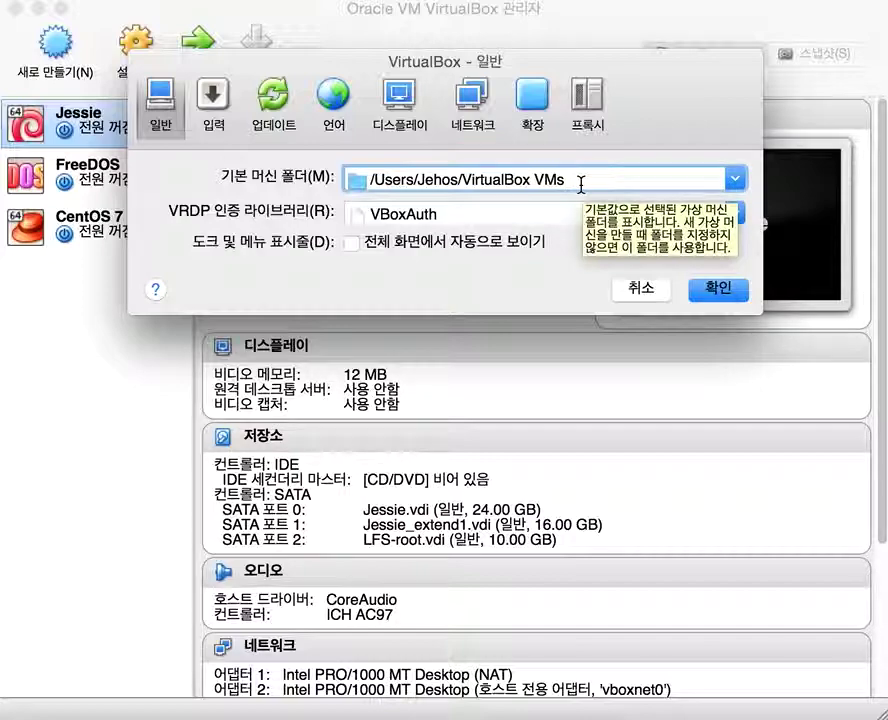
Step: Examine the keyboard shortcut lists for the VirtualBox manager and for virtual machines in the input preferences
left_click(216, 112)
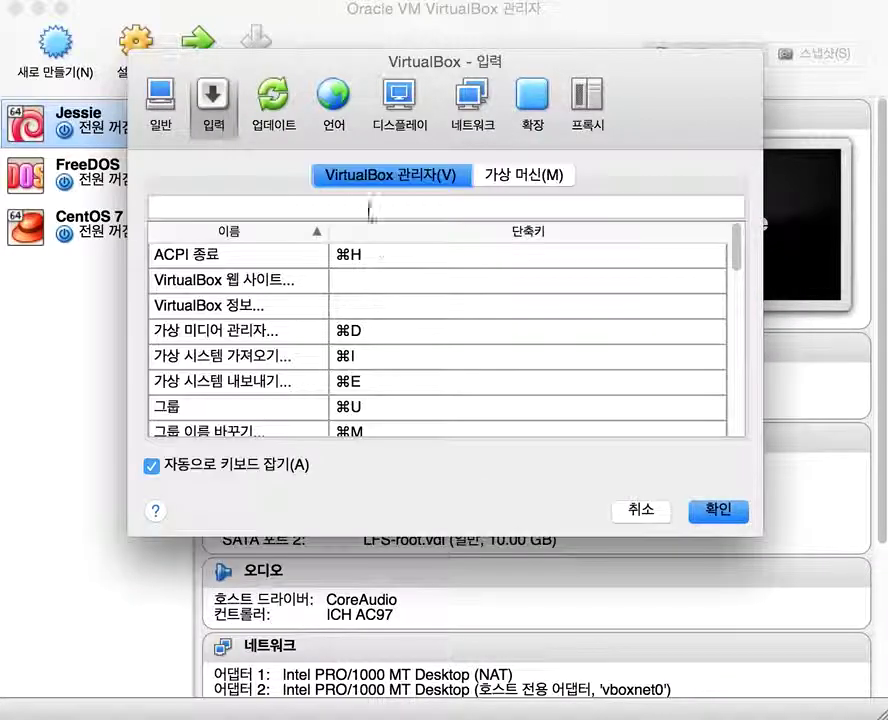
left_click(519, 180)
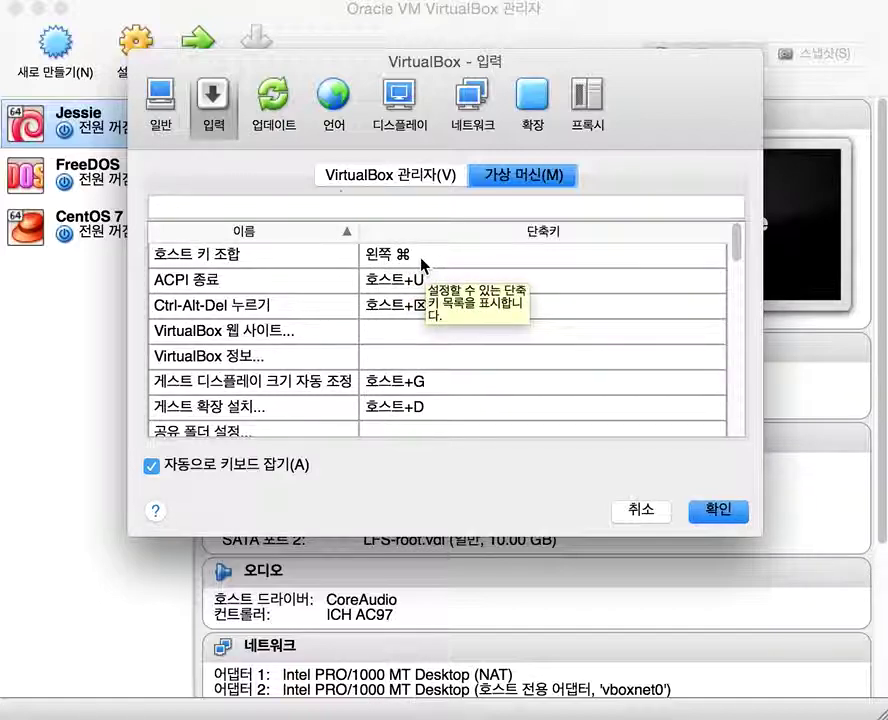
left_click(390, 178)
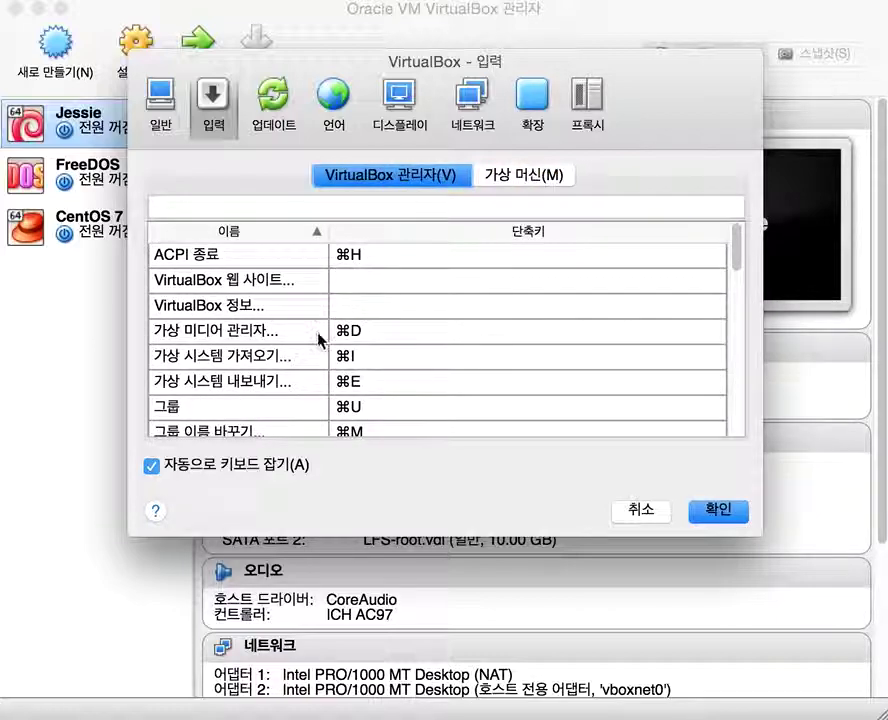
scroll(322, 342, "down", 5)
scroll(321, 342, "down", 2)
scroll(321, 342, "up", 10)
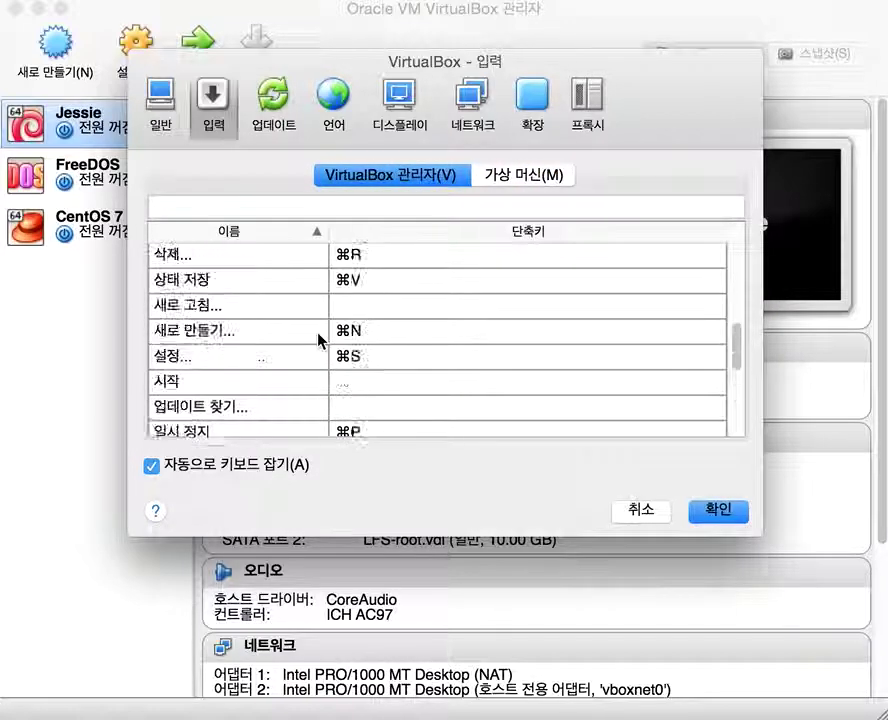
left_click(525, 175)
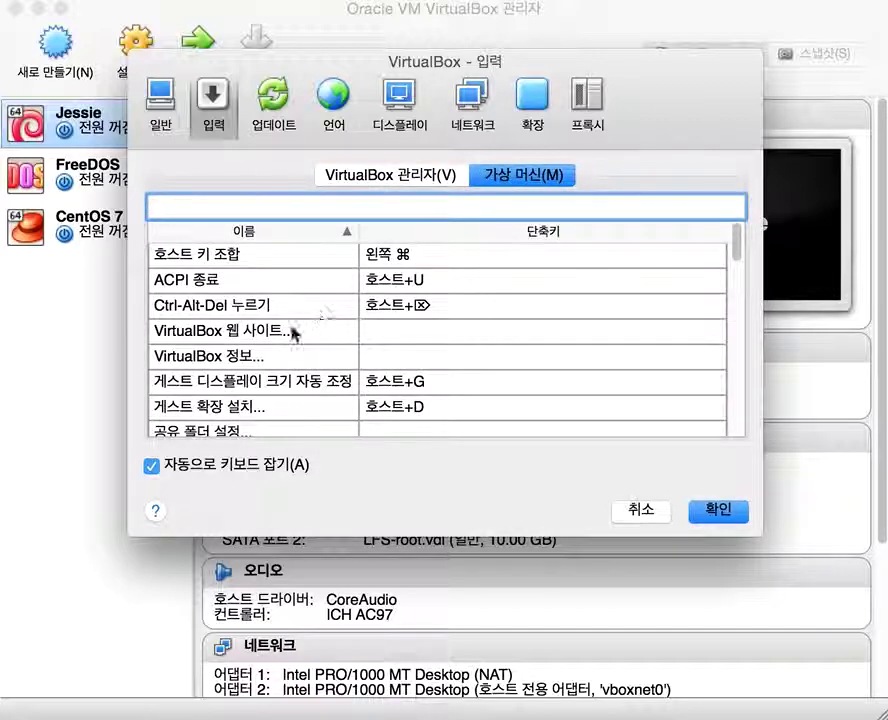
Step: Review the update-check preferences and look through the available interface languages
left_click(267, 112)
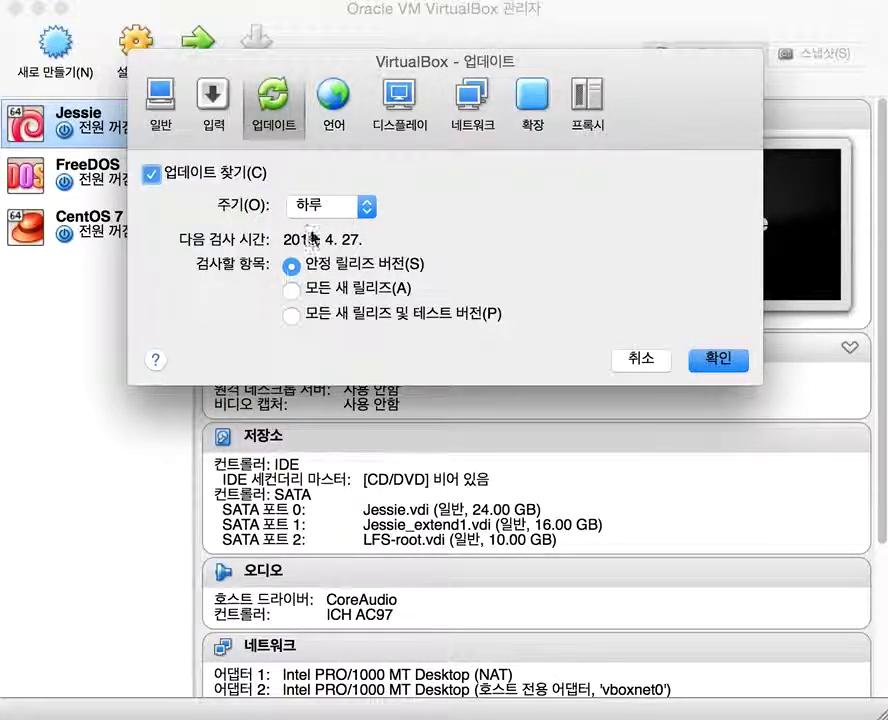
left_click(338, 106)
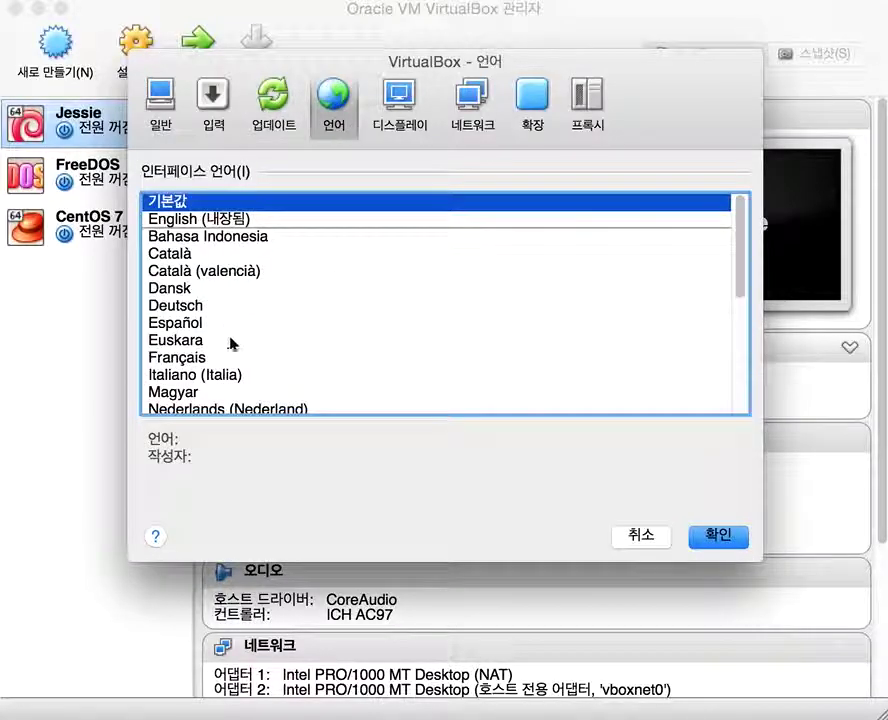
scroll(234, 355, "down", 10)
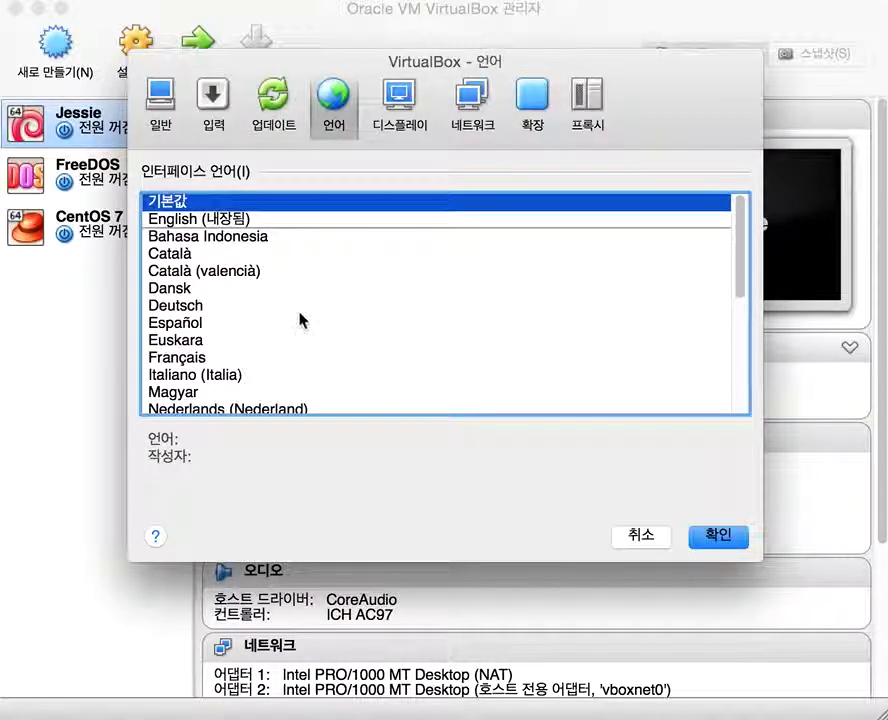
scroll(300, 317, "down", 10)
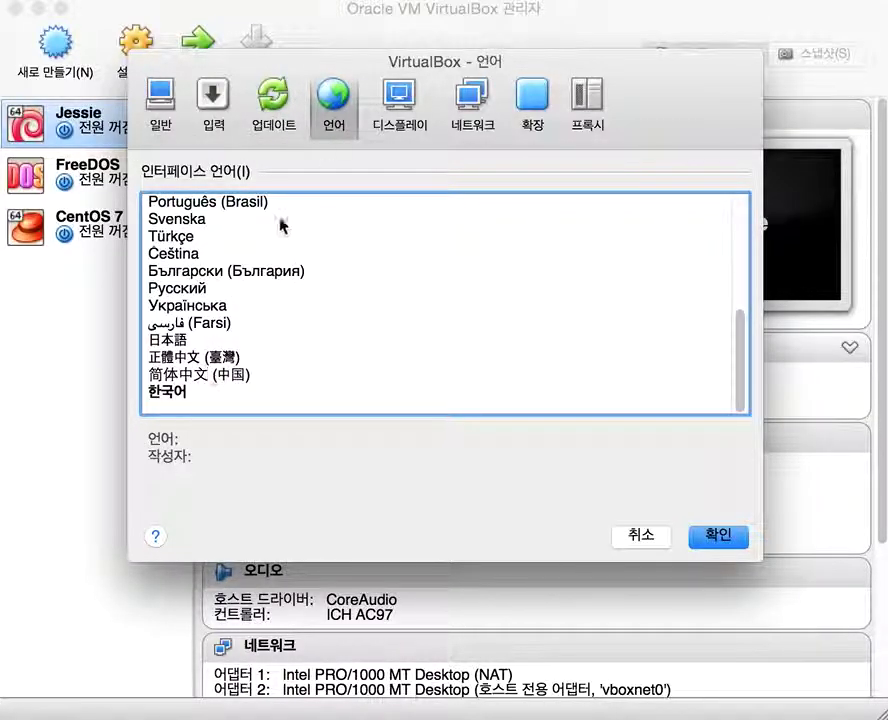
Step: View the maximum guest screen size options in the display preferences, keeping the automatic setting
left_click(377, 113)
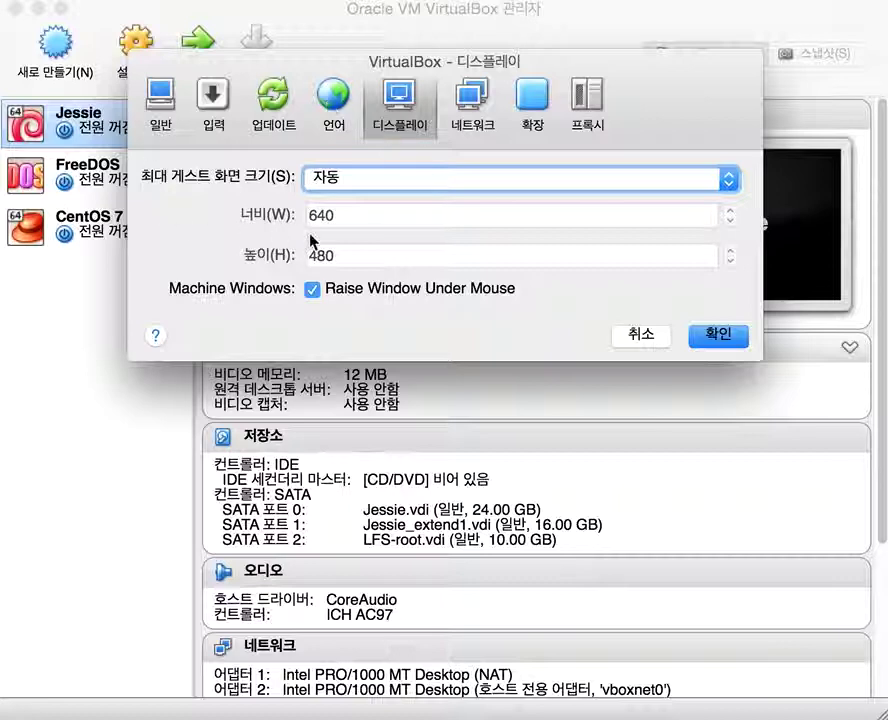
left_click(378, 185)
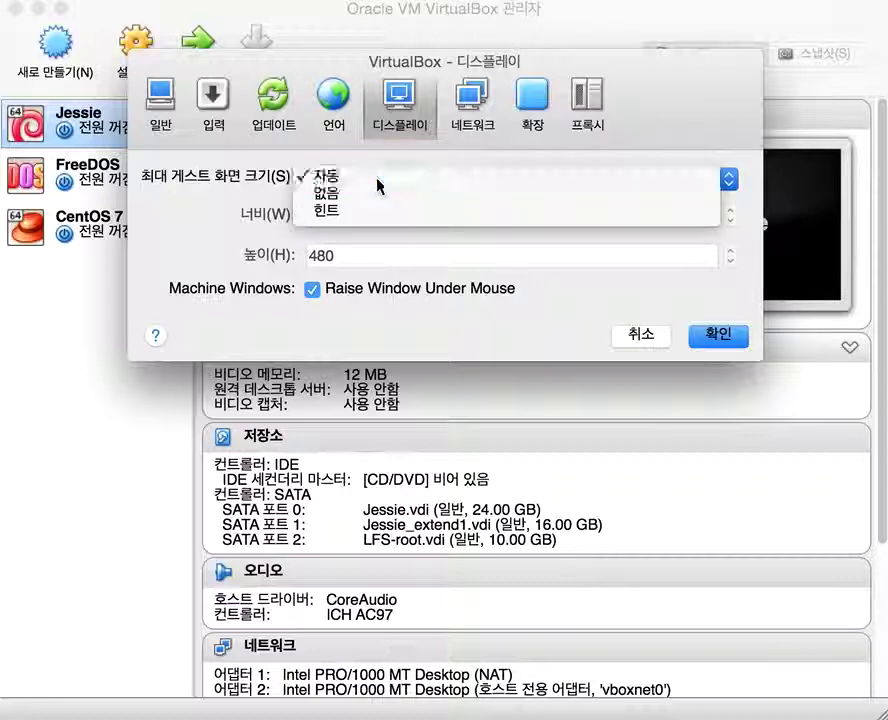
left_click(377, 184)
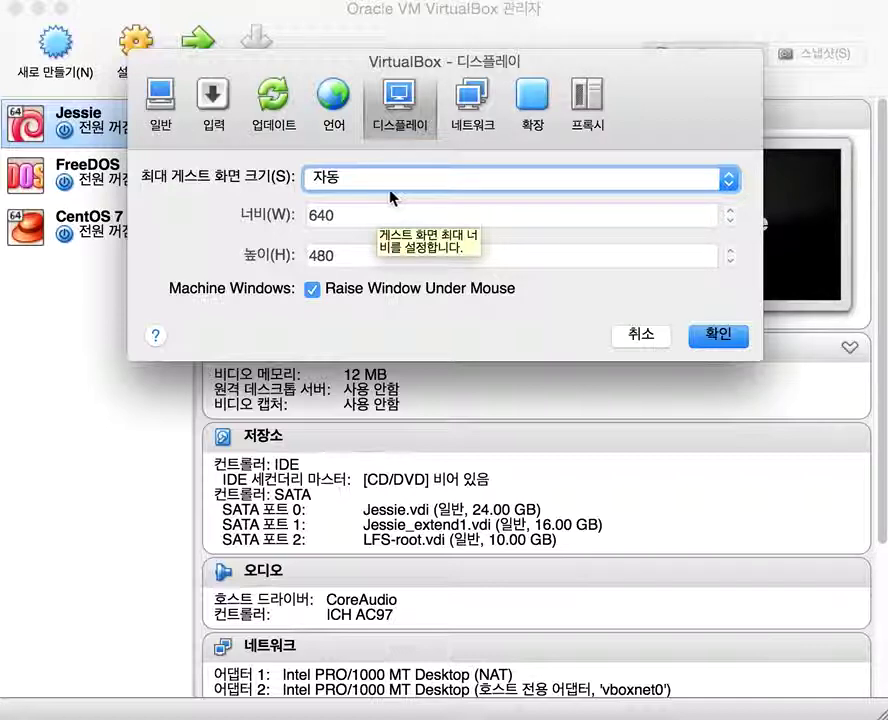
Step: Compare the NAT networks and host-only networks defined in the global network preferences
left_click(474, 100)
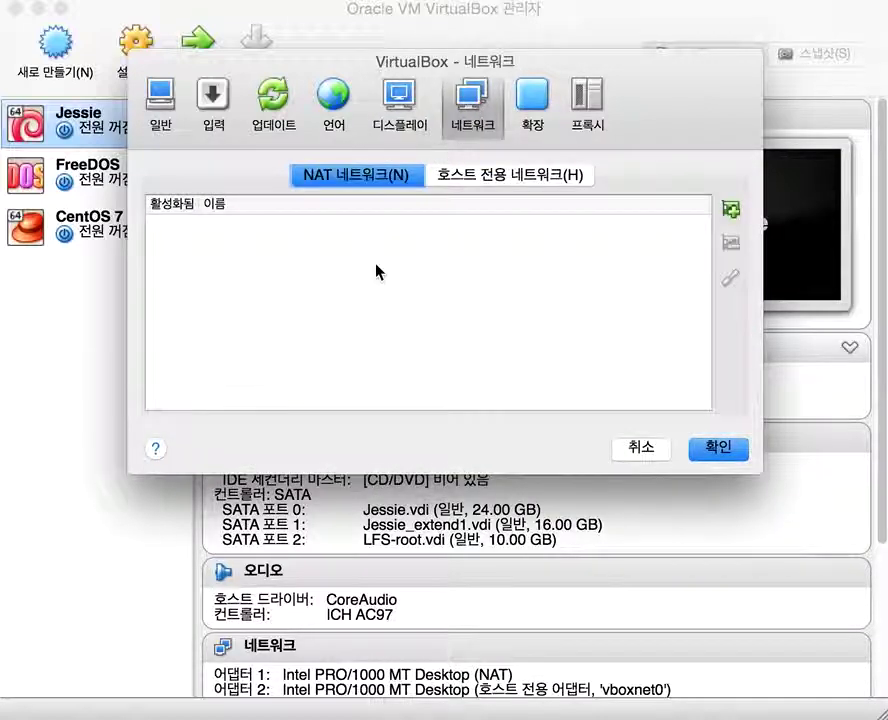
left_click(470, 185)
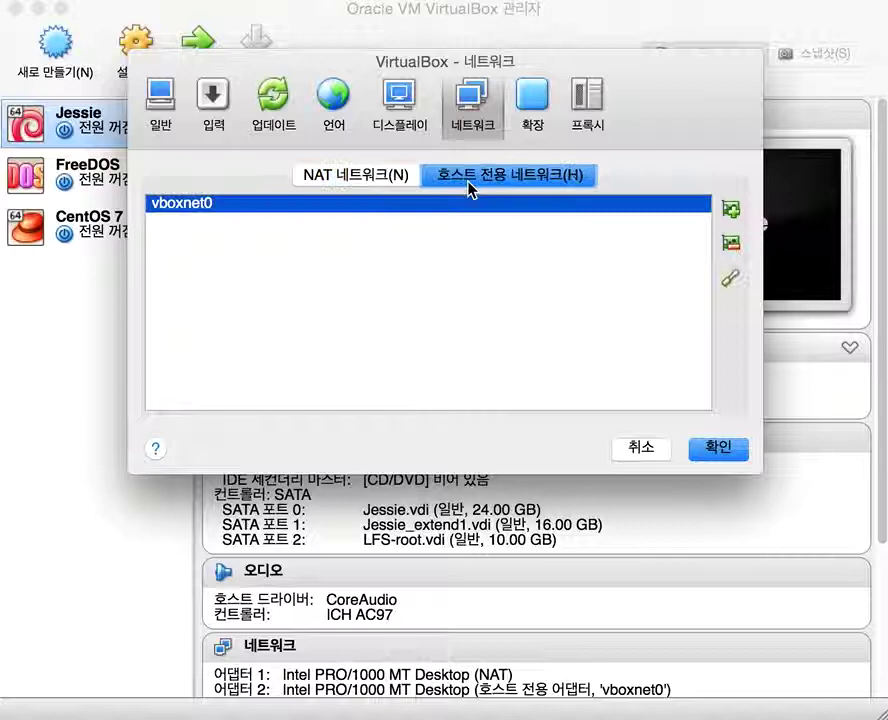
left_click(390, 175)
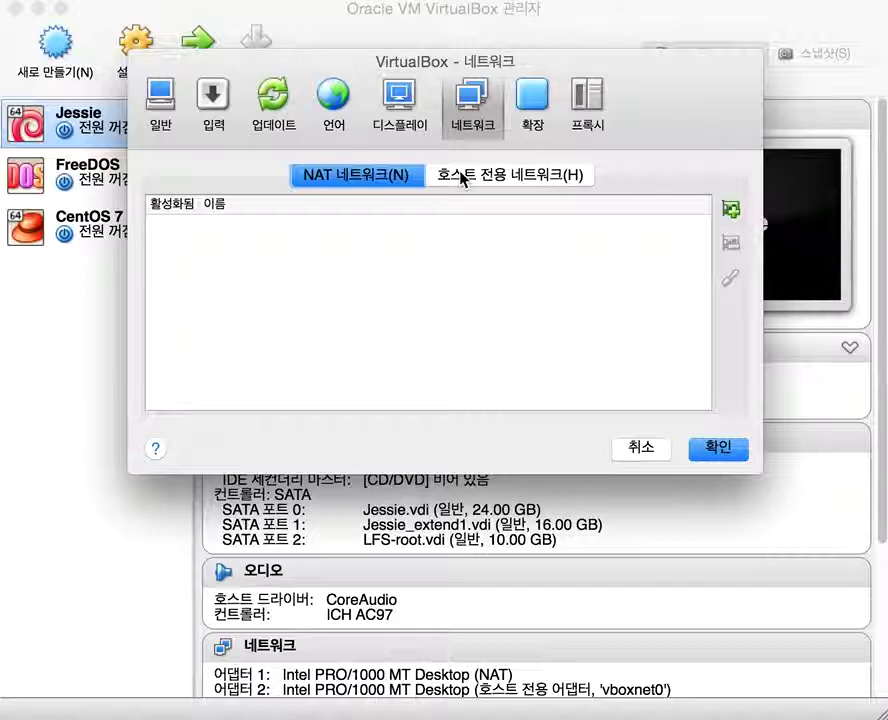
left_click(461, 176)
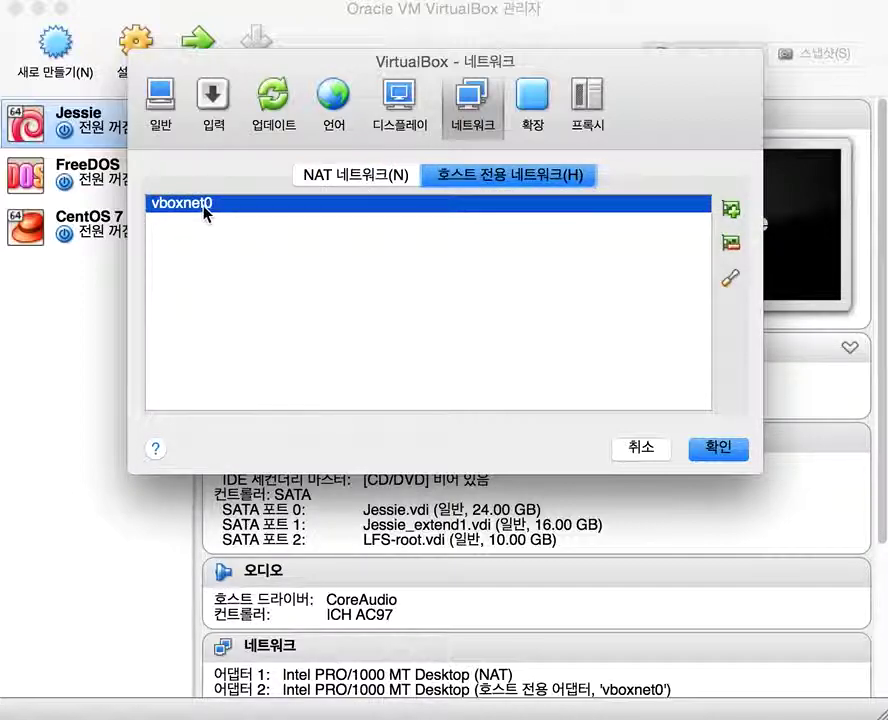
mouse_move(212, 210)
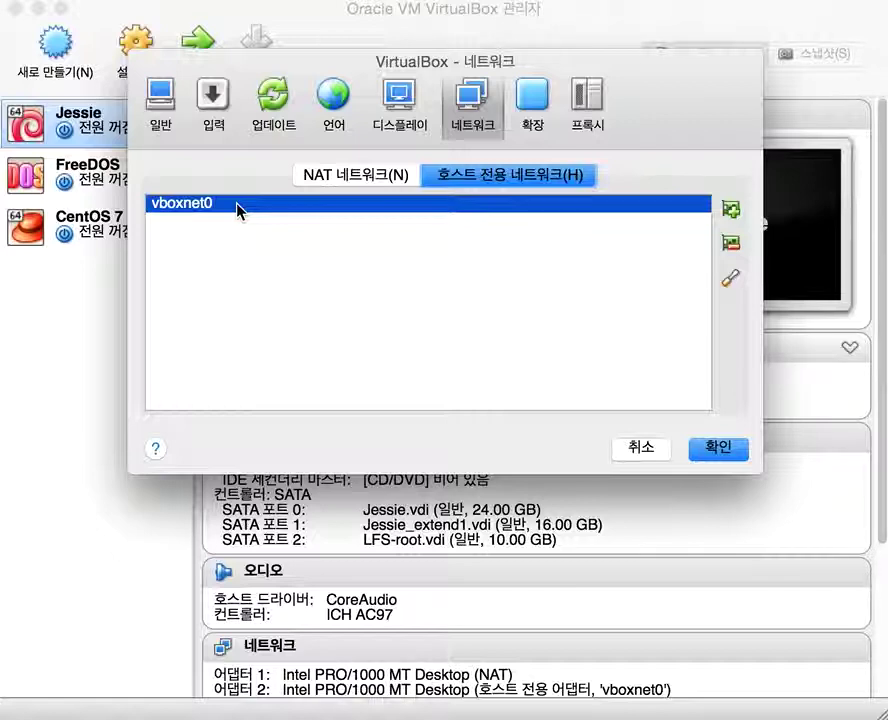
left_click(389, 182)
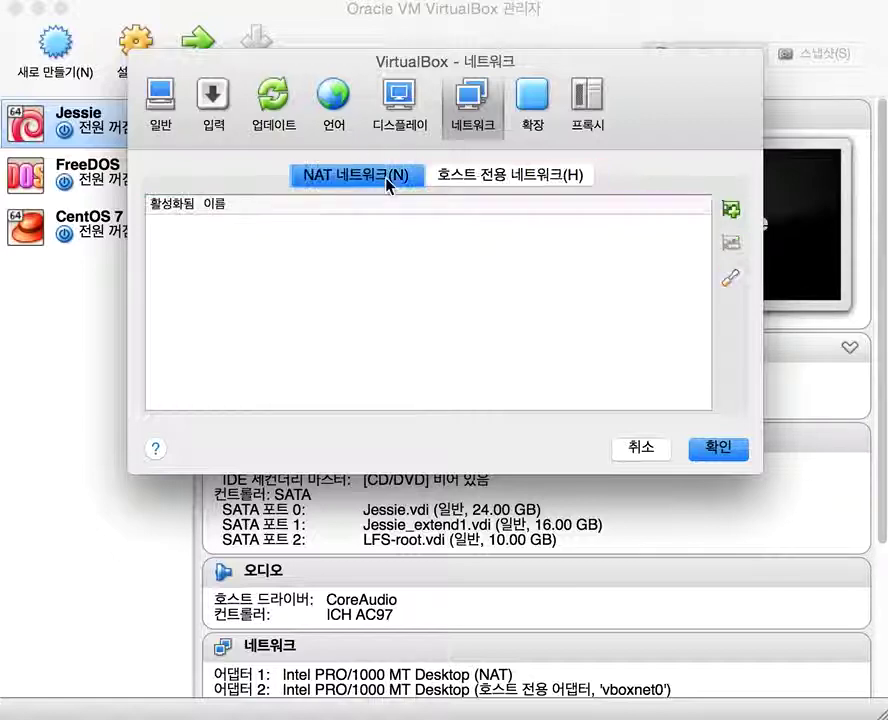
left_click(493, 178)
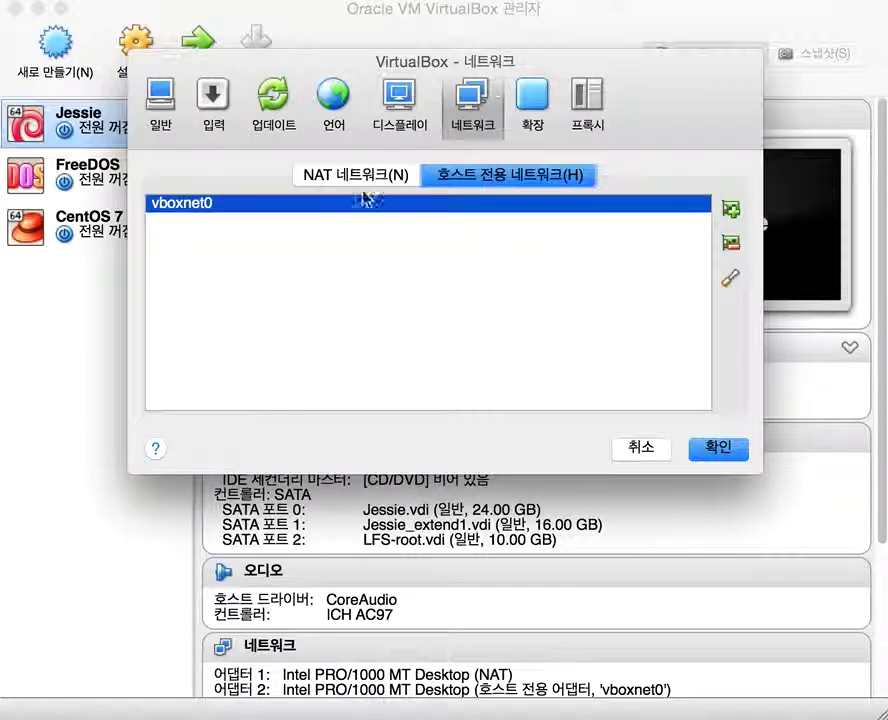
Step: Review the installed extension packages and the proxy preferences, and close the preferences without saving
left_click(541, 108)
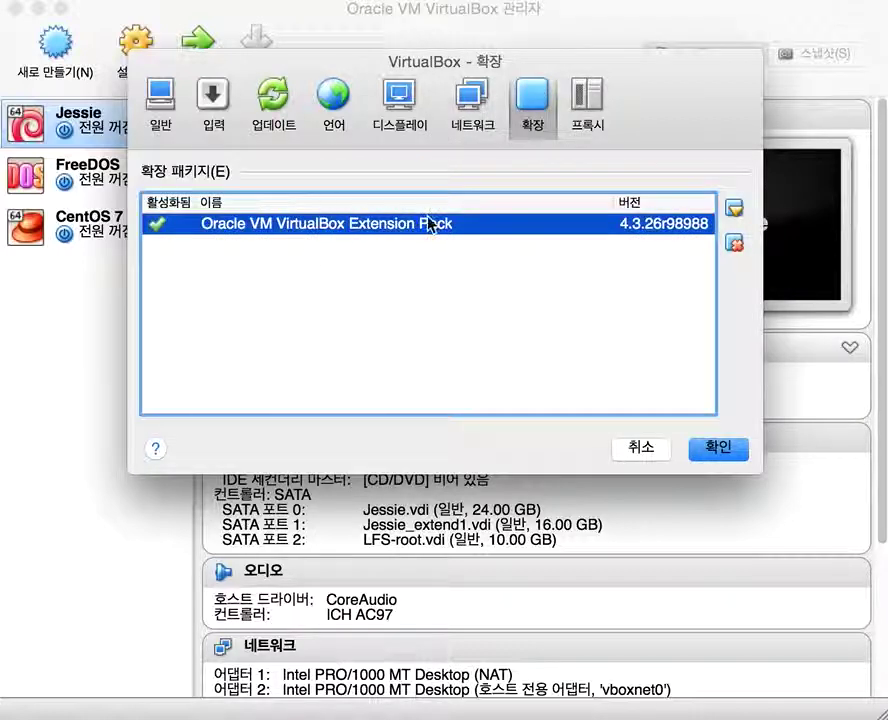
mouse_move(293, 227)
left_click(581, 115)
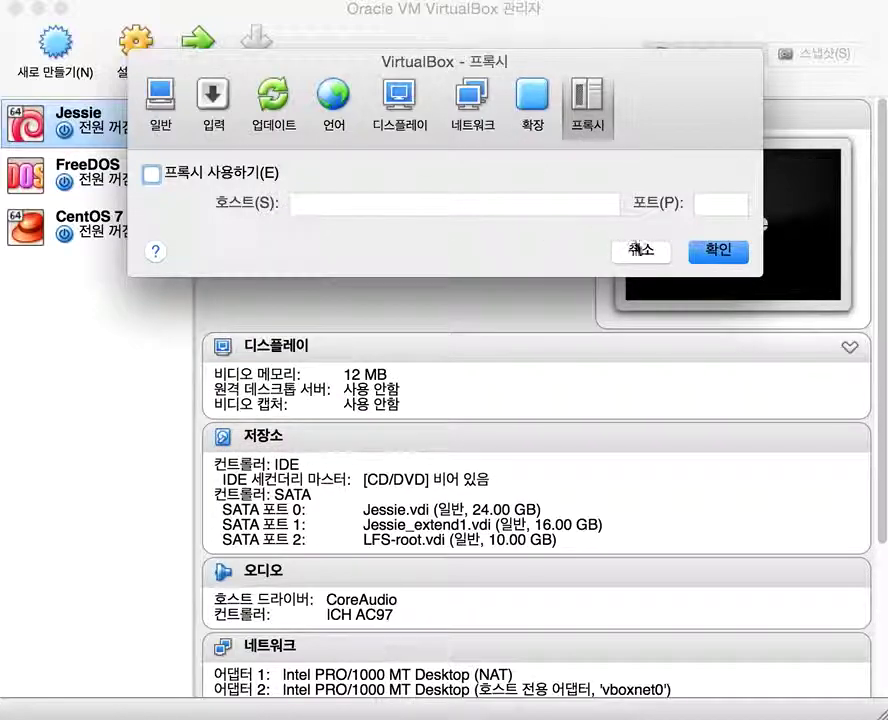
left_click(640, 250)
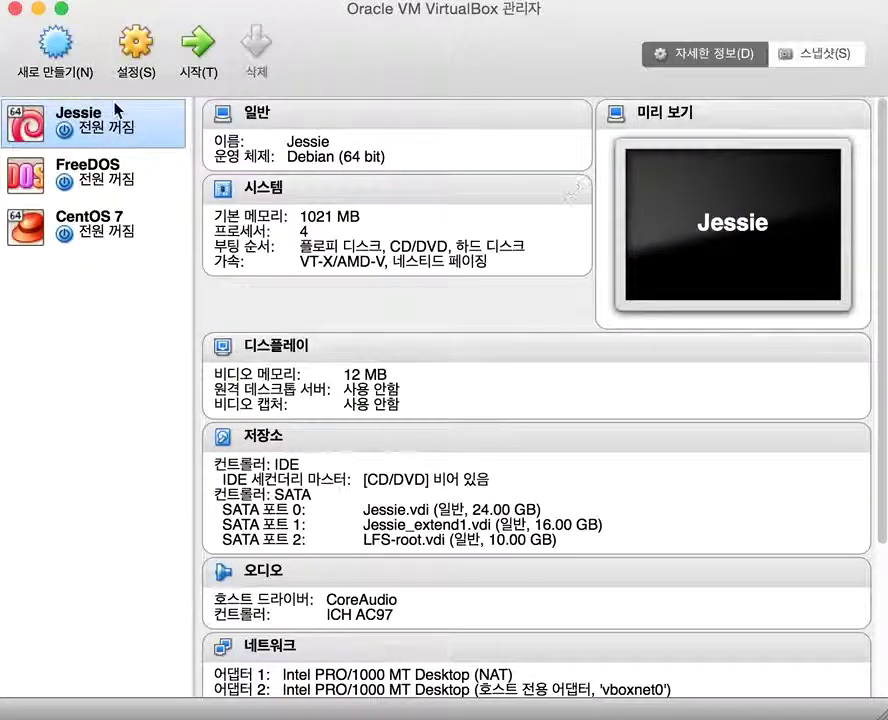
Step: Open the settings of the Jessie virtual machine at its basic general options, with the machine name highlighted
left_click(135, 168)
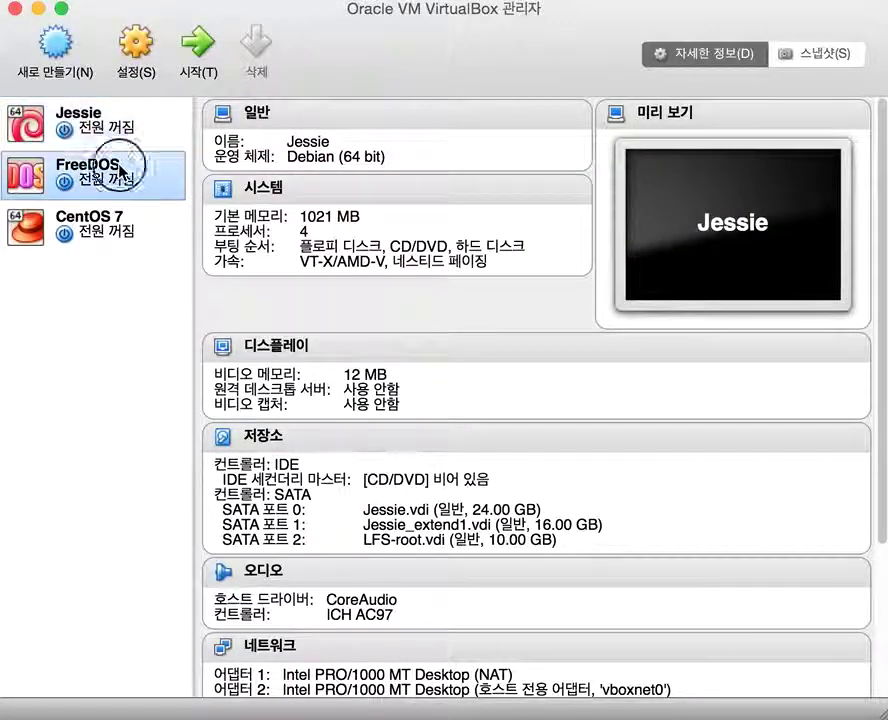
left_click(103, 250)
left_click(128, 148)
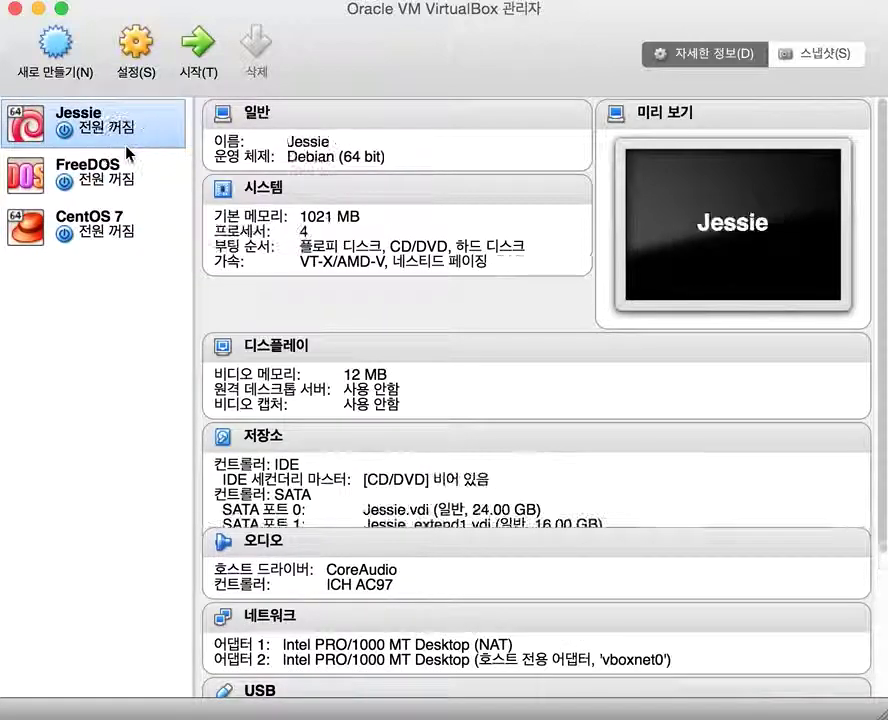
left_click(140, 50)
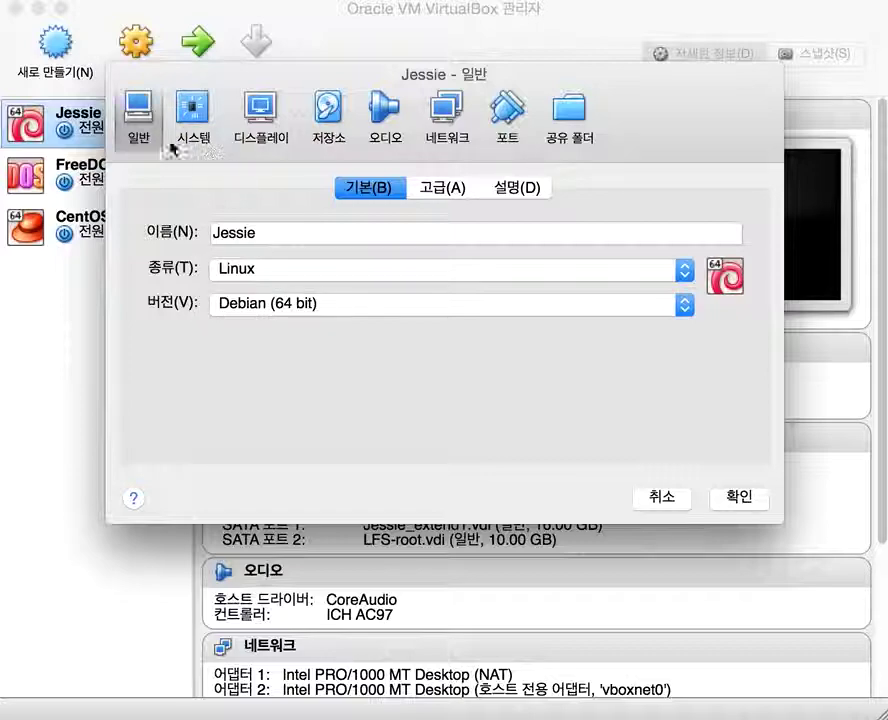
left_click_drag(165, 79, 282, 150)
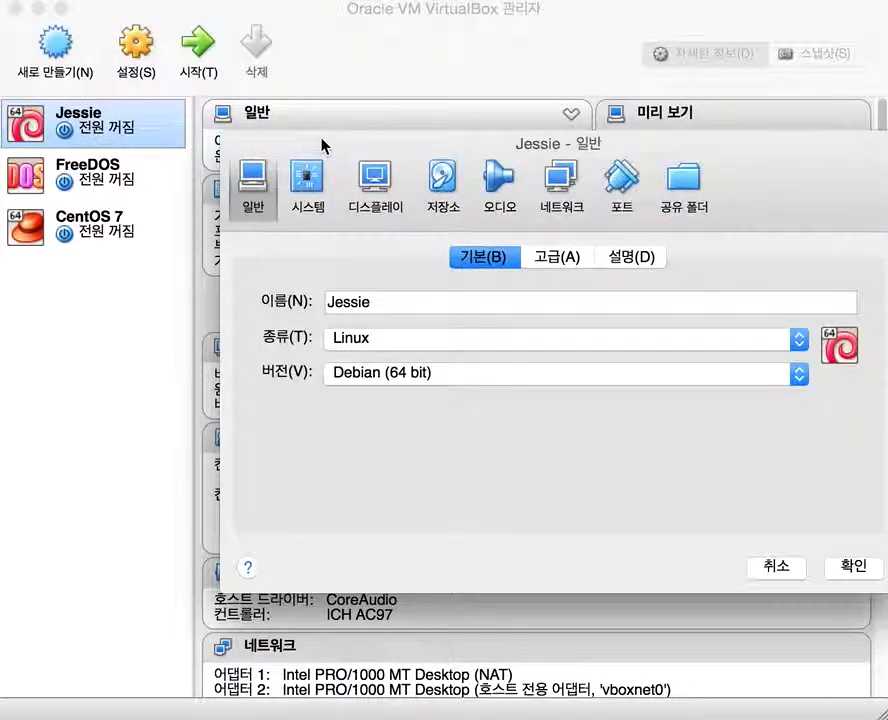
left_click_drag(326, 146, 184, 75)
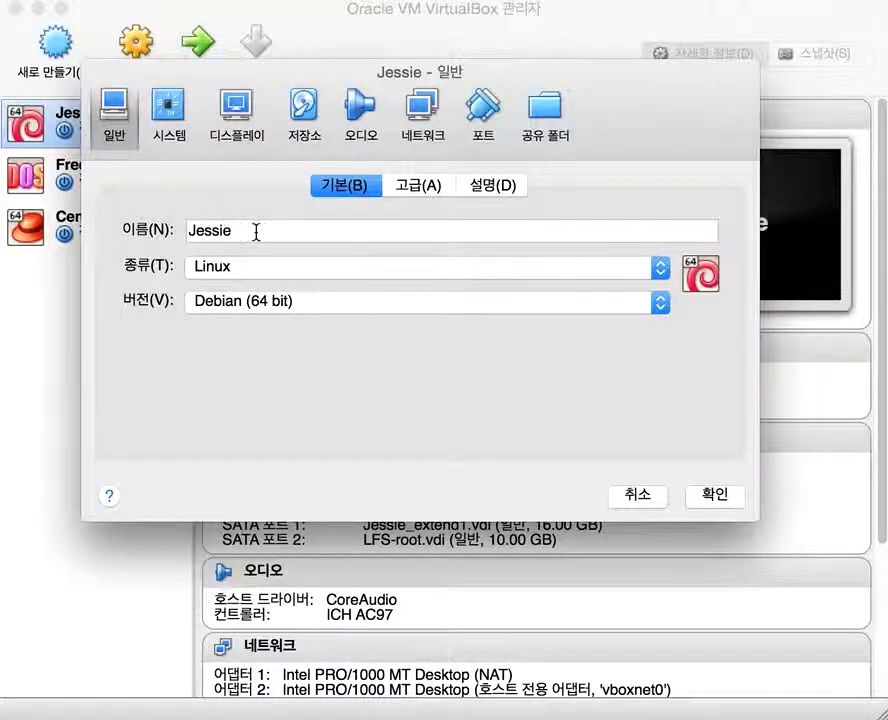
double_click(184, 232)
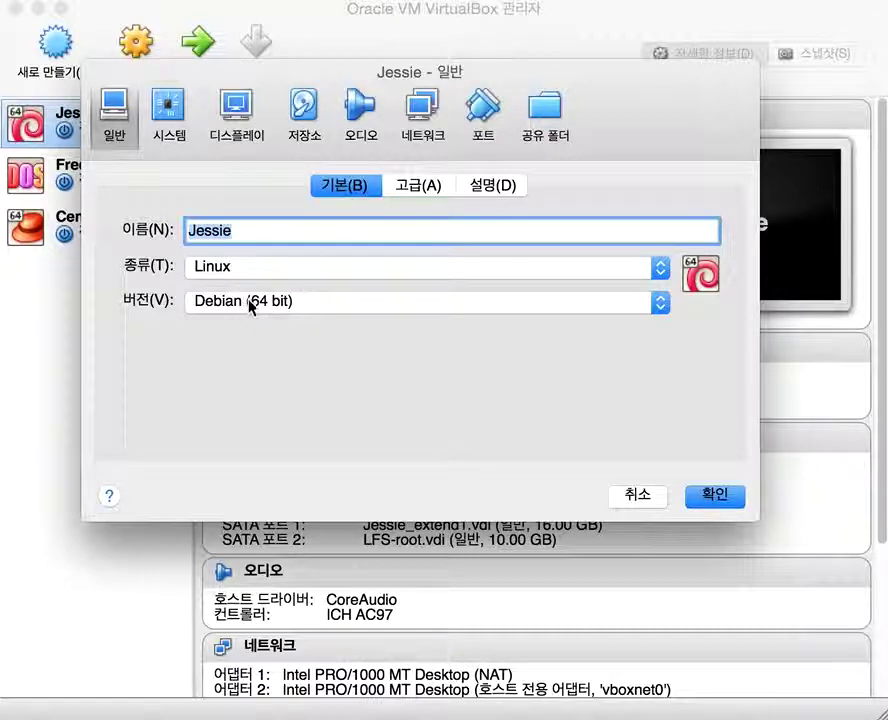
Step: View the Linux version choices, and try the Microsoft Windows type with version Windows 8.1 (64 bit) for the Jessie machine
left_click(444, 302)
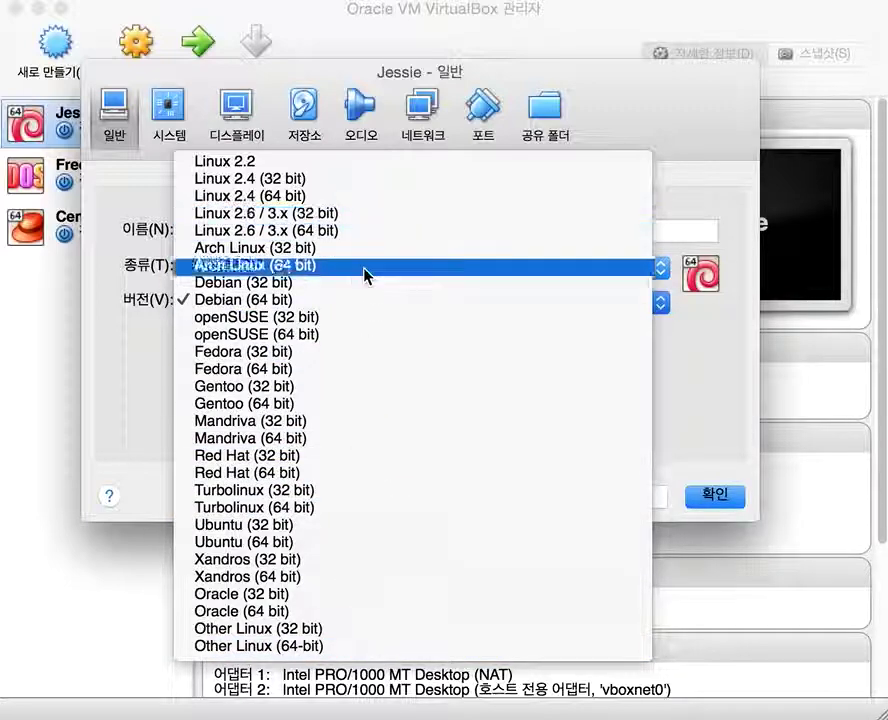
left_click(126, 364)
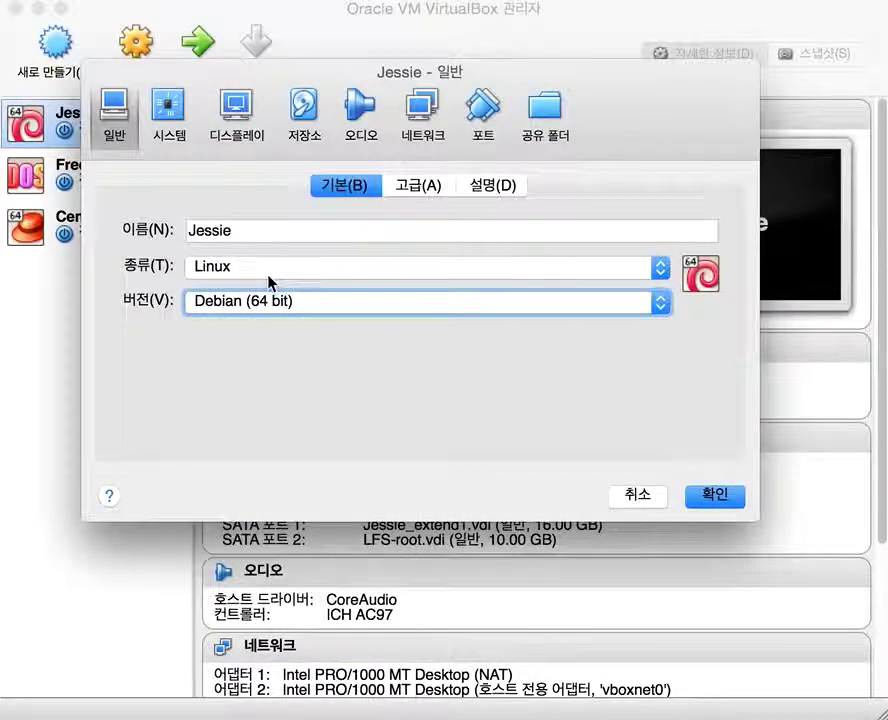
left_click(268, 276)
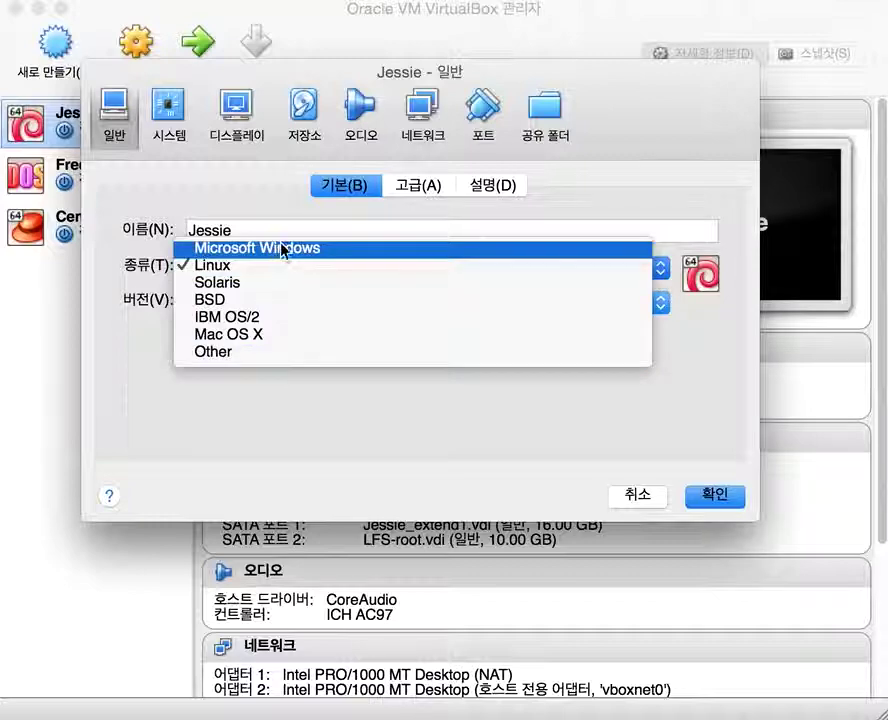
left_click(236, 248)
left_click(283, 305)
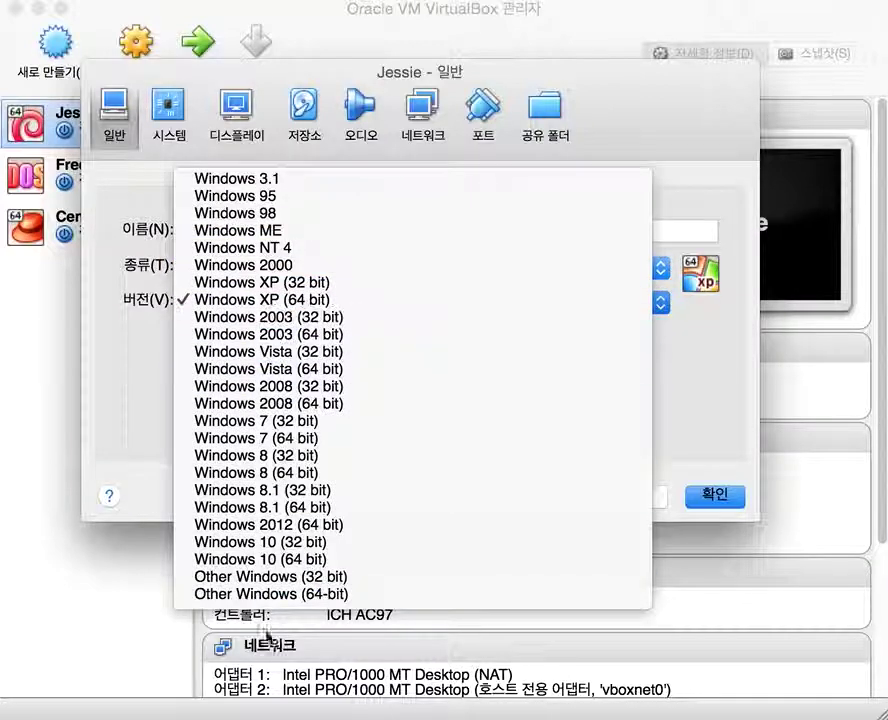
left_click(320, 507)
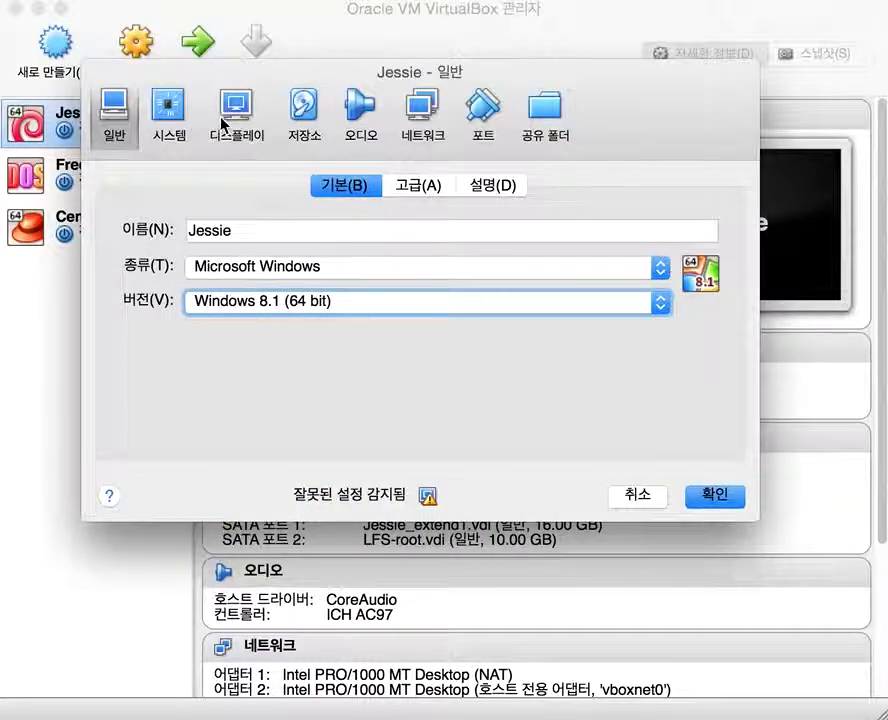
Step: Check the motherboard settings and the basic general options, and close the Jessie settings without saving the operating system change
left_click(169, 122)
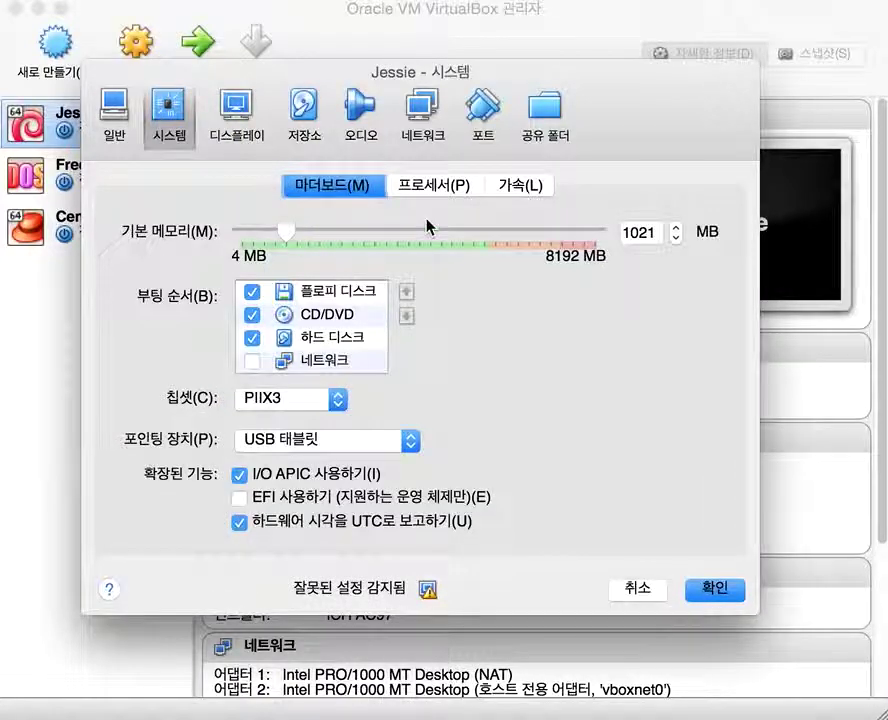
left_click(228, 140)
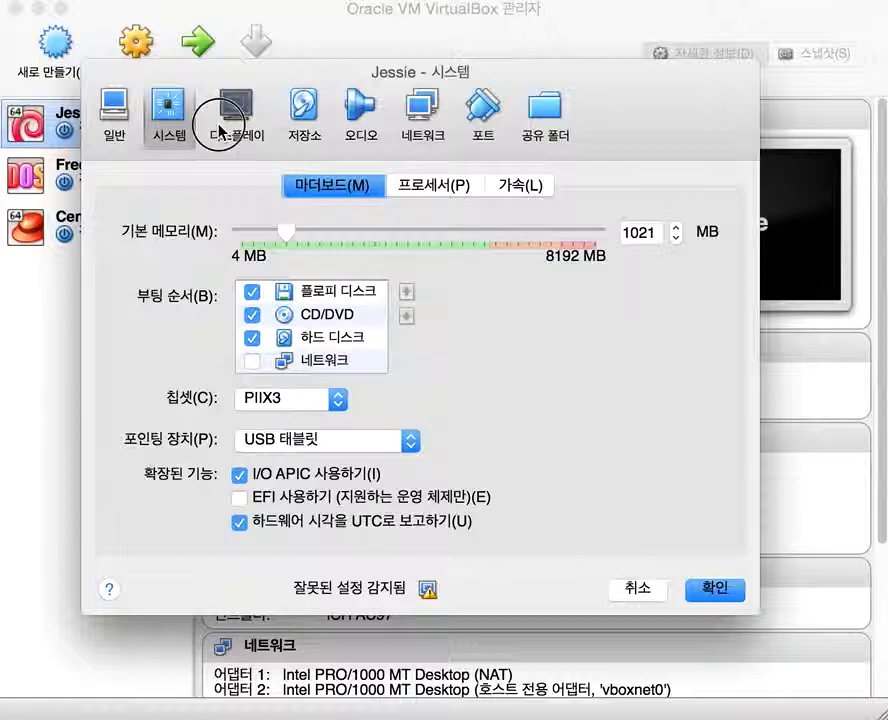
left_click(112, 116)
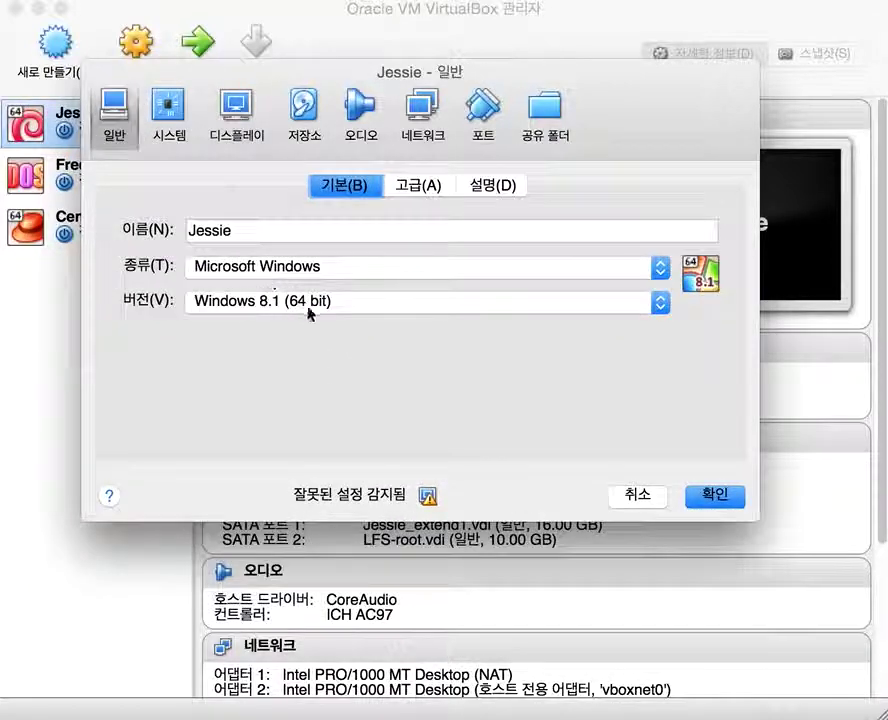
left_click(636, 500)
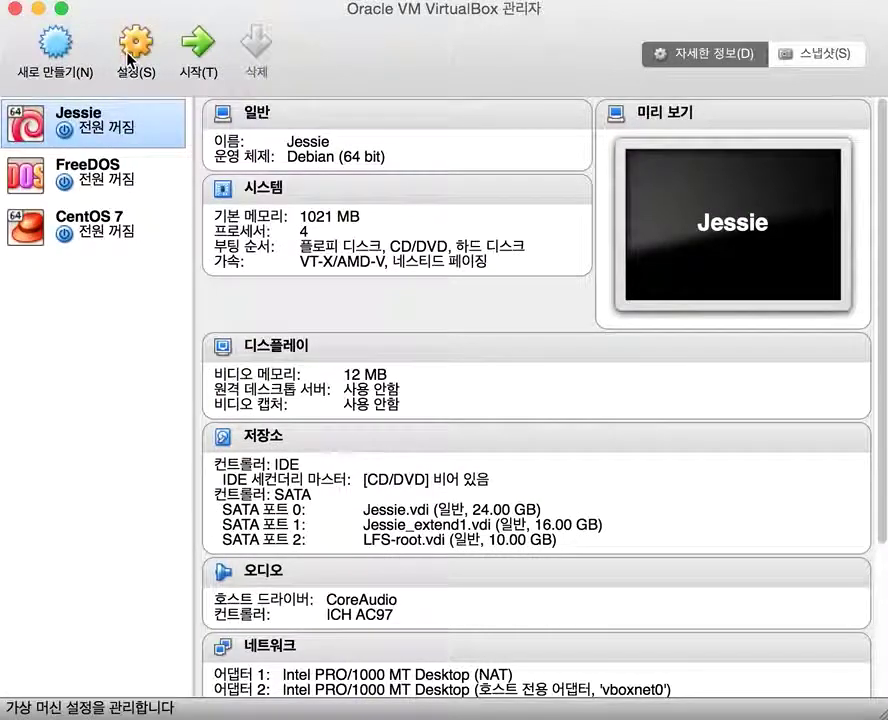
Step: Reopen the Jessie settings and review the advanced general options, including the drag-and-drop modes, and the description
left_click(131, 60)
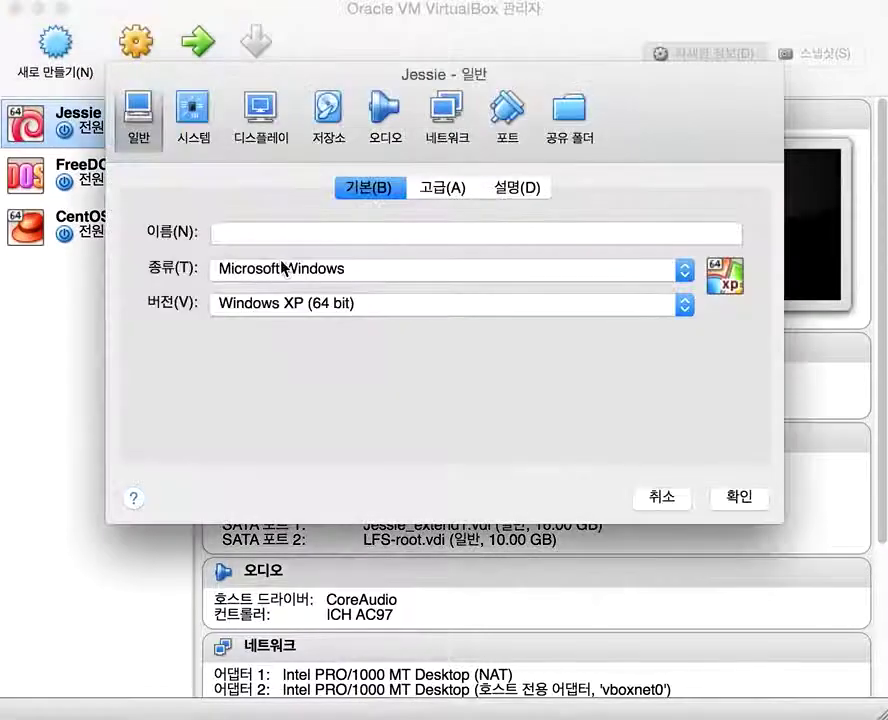
left_click(450, 190)
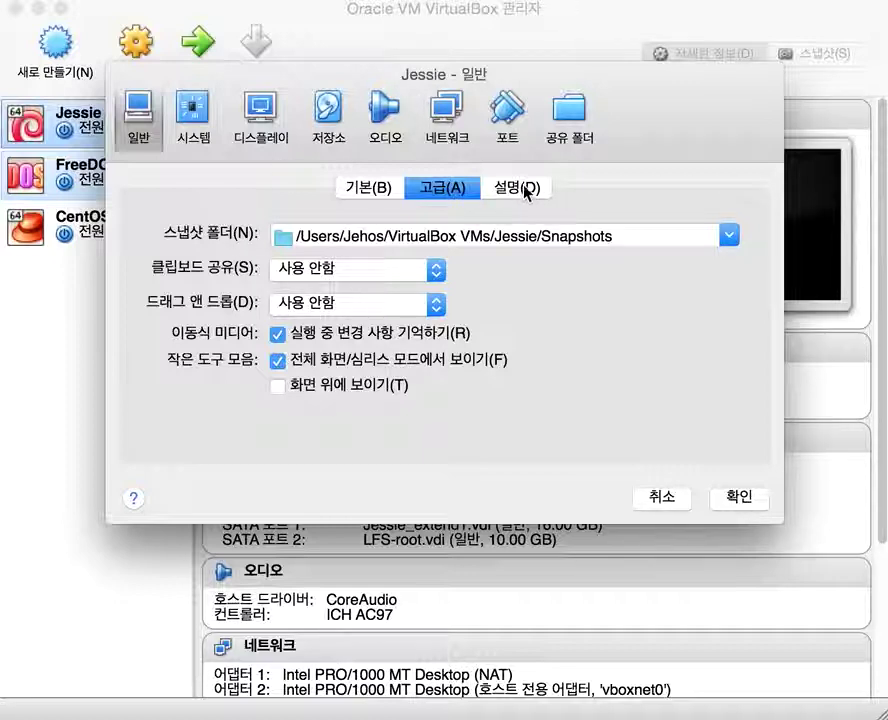
left_click(385, 306)
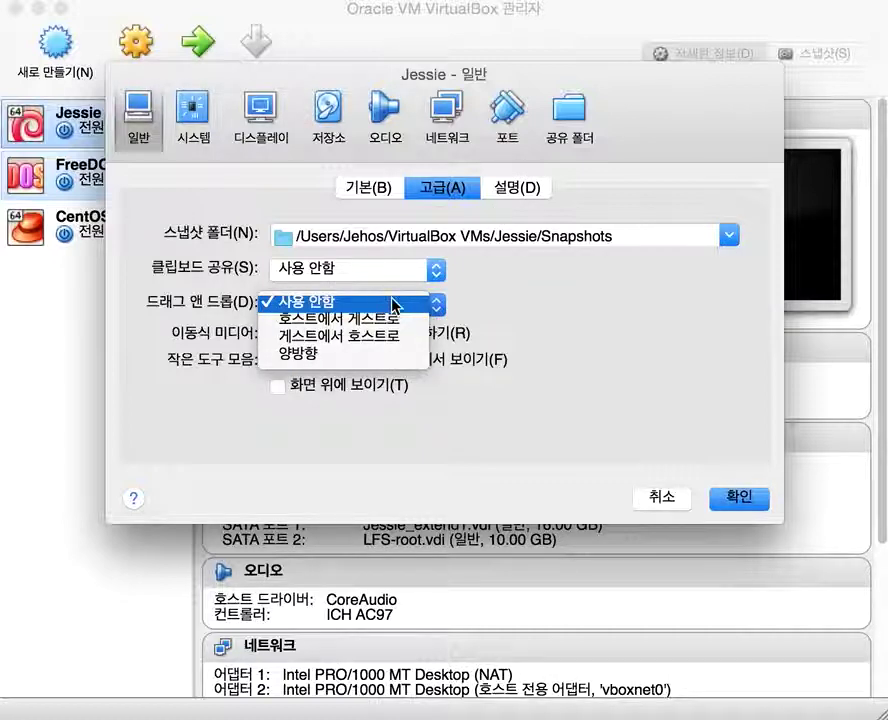
left_click(396, 305)
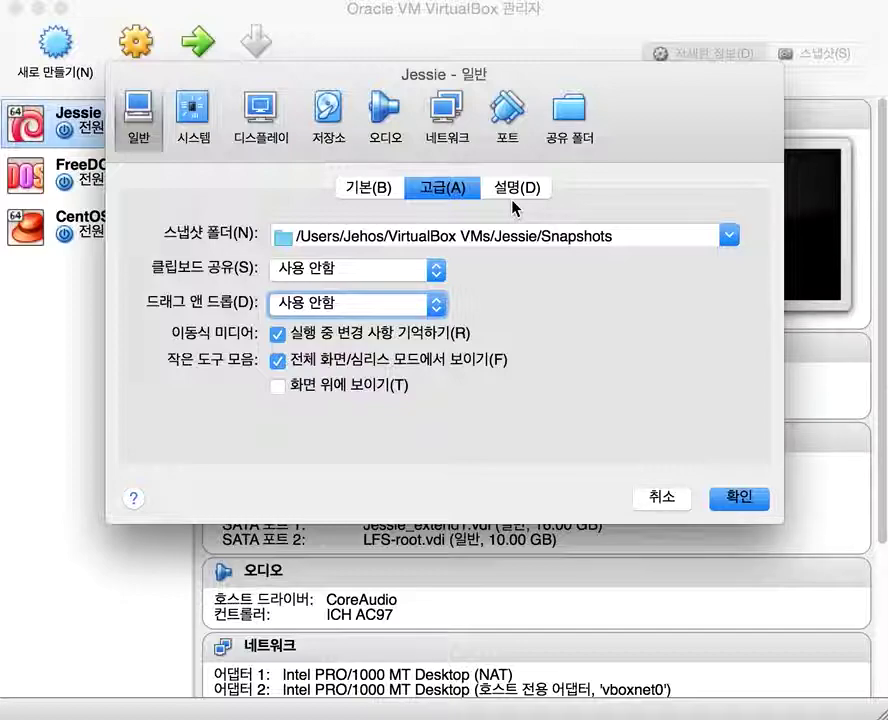
left_click(512, 200)
Step: Review the motherboard, processor and acceleration settings of the Jessie machine's system
left_click(200, 140)
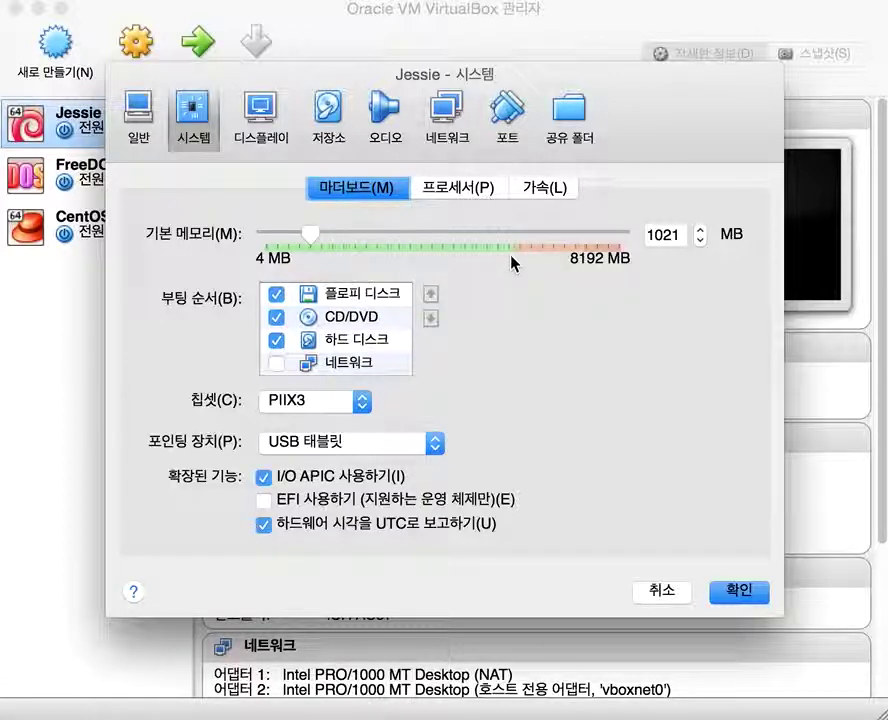
left_click(456, 199)
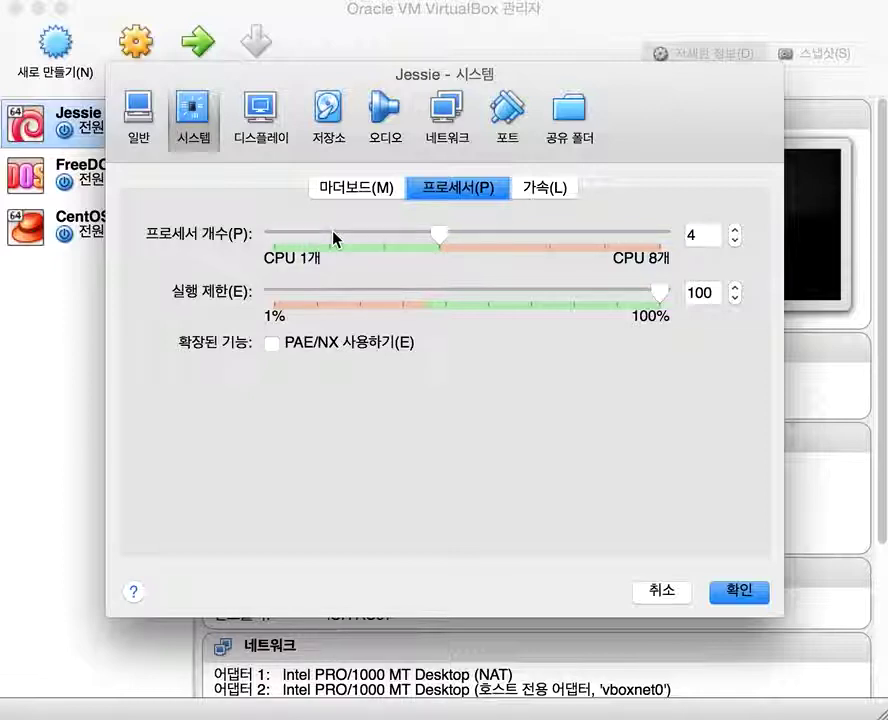
left_click(521, 191)
left_click(394, 187)
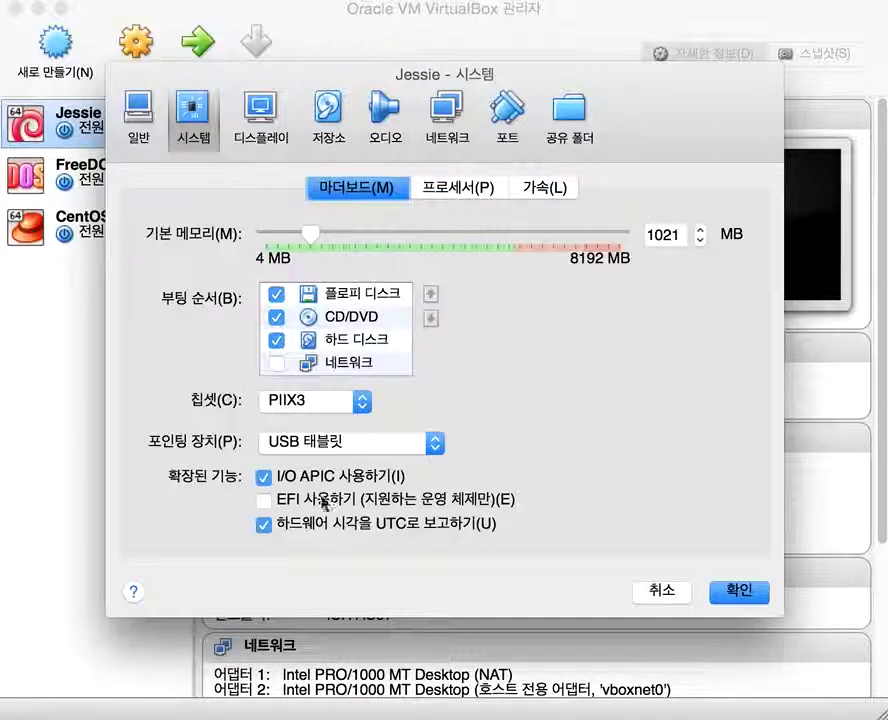
Step: Look over the first network adapter and the video display settings of the Jessie machine
left_click(450, 112)
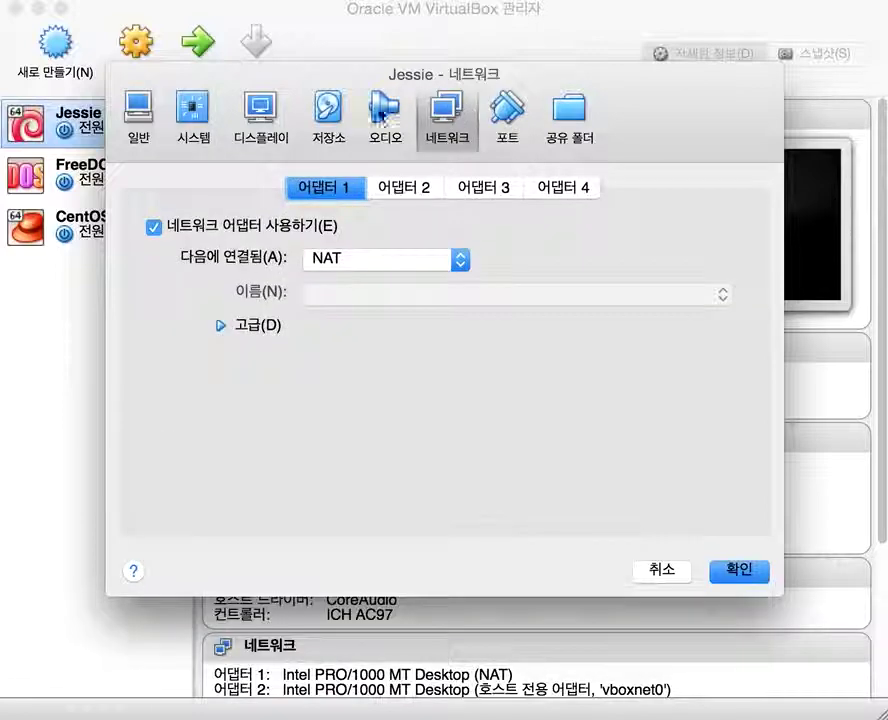
left_click(264, 135)
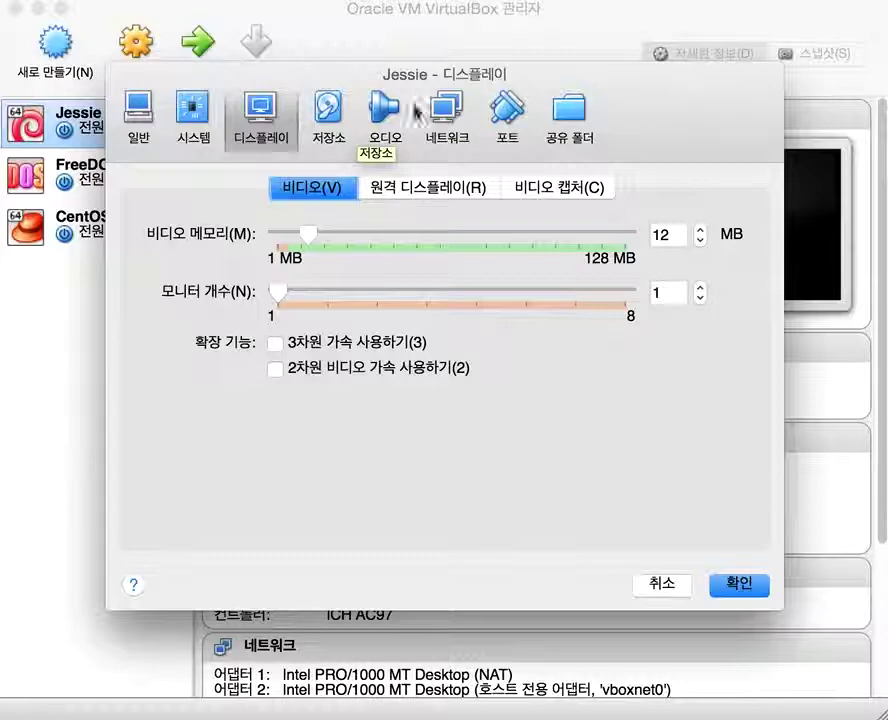
left_click(327, 104)
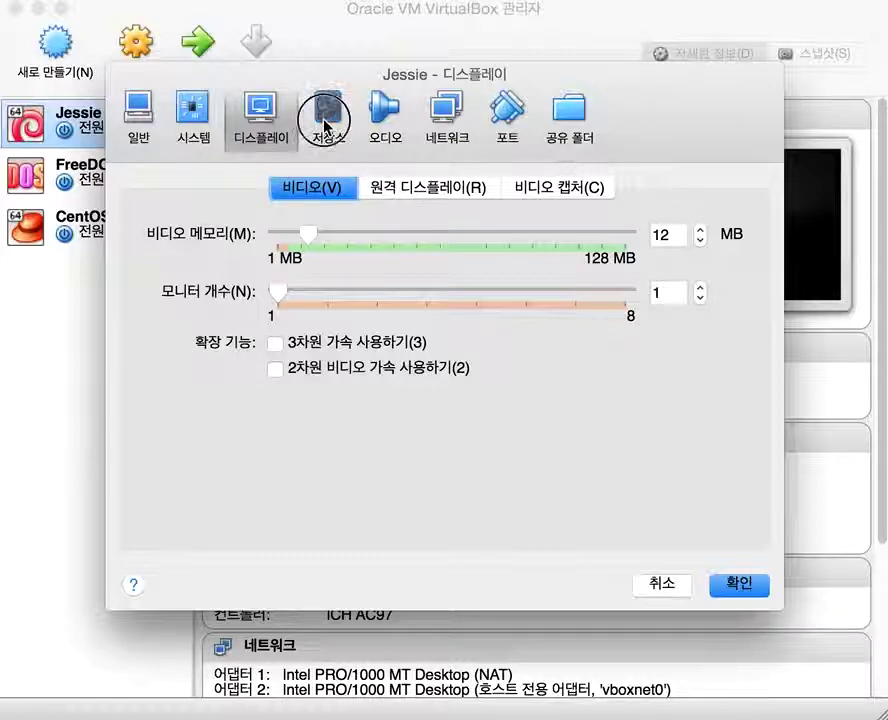
left_click(273, 113)
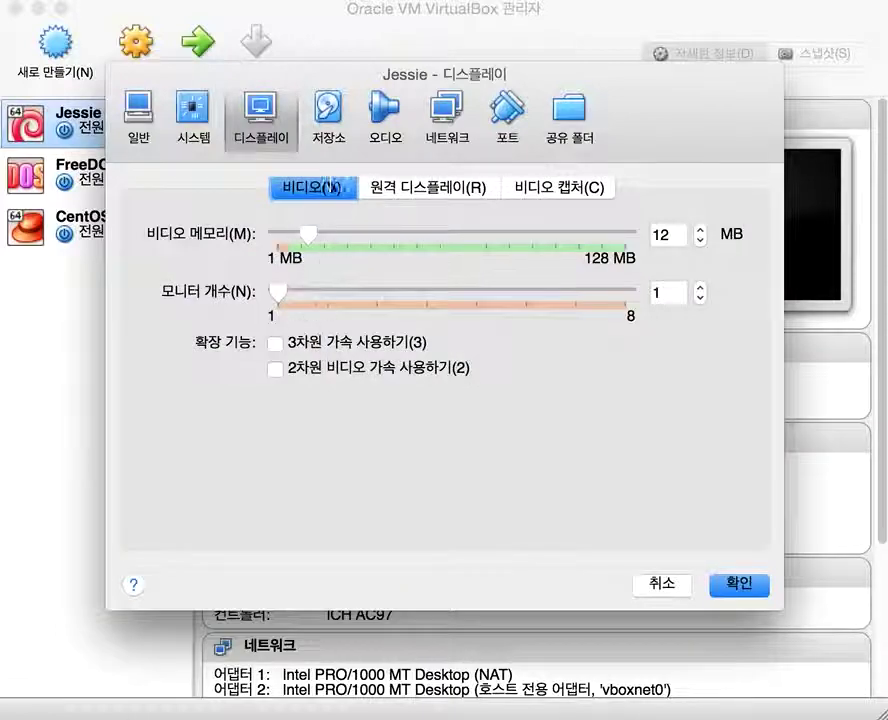
Step: Inspect the empty optical drive in the storage settings and view its IDE slot options, keeping the current slot
left_click(327, 102)
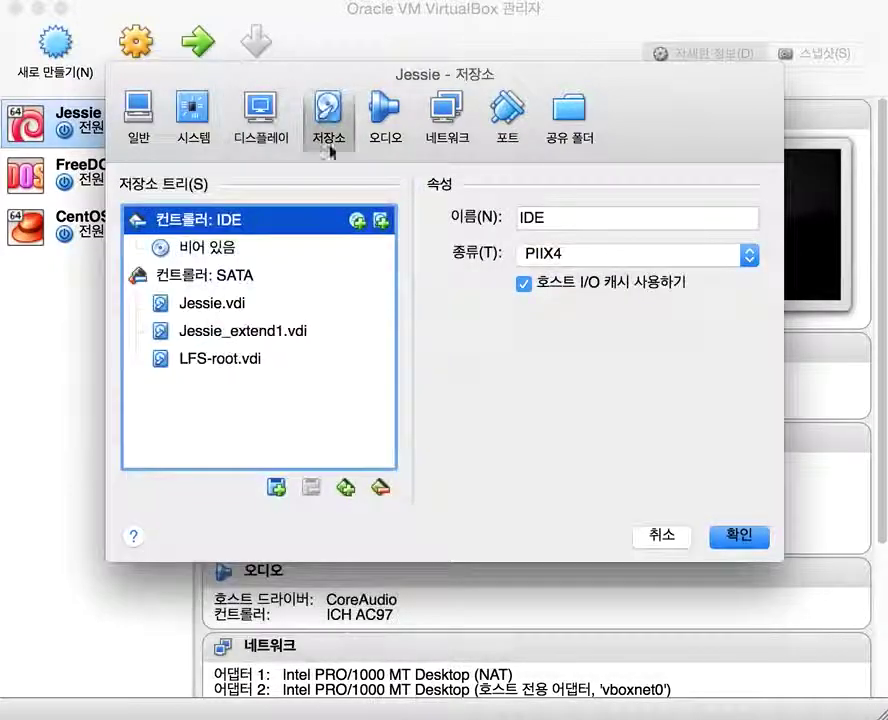
left_click(246, 245)
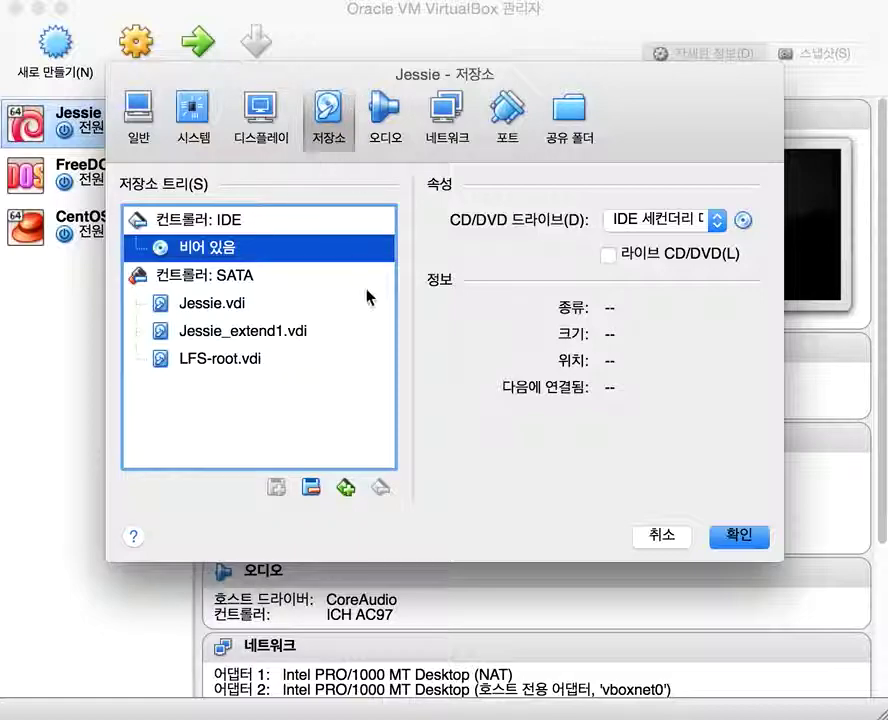
left_click(667, 215)
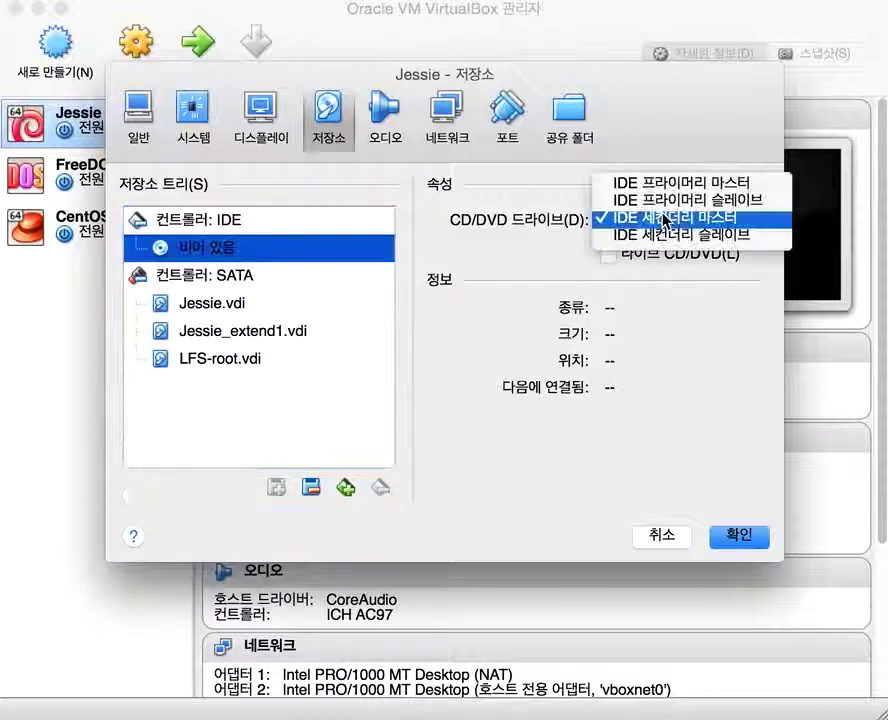
left_click(507, 220)
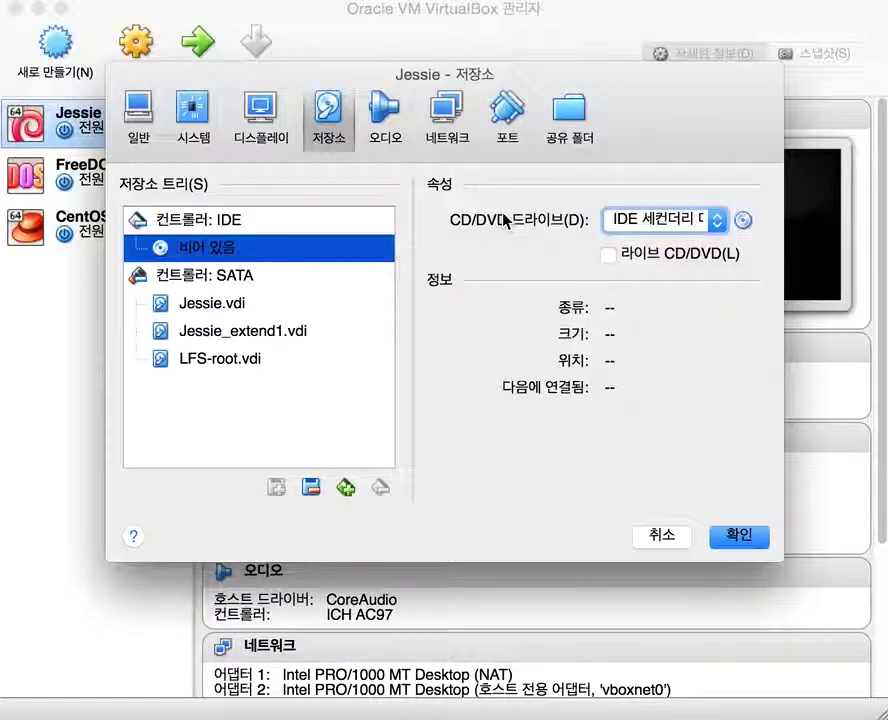
Step: Compare the details of the Jessie.vdi, Jessie_extend1.vdi and LFS-root.vdi disks attached to the SATA controller
left_click(221, 302)
left_click(214, 333)
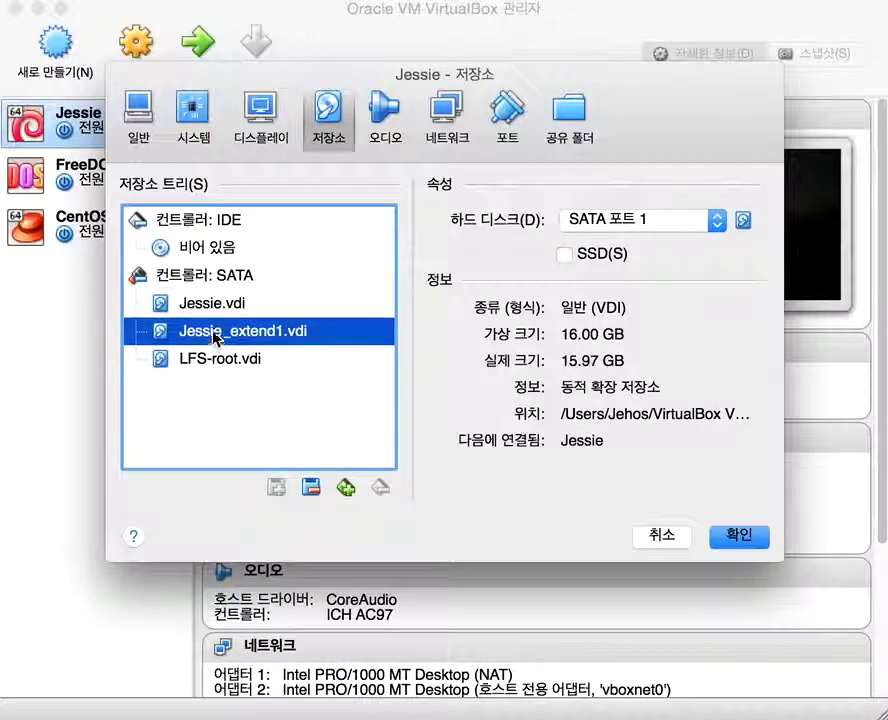
left_click(238, 302)
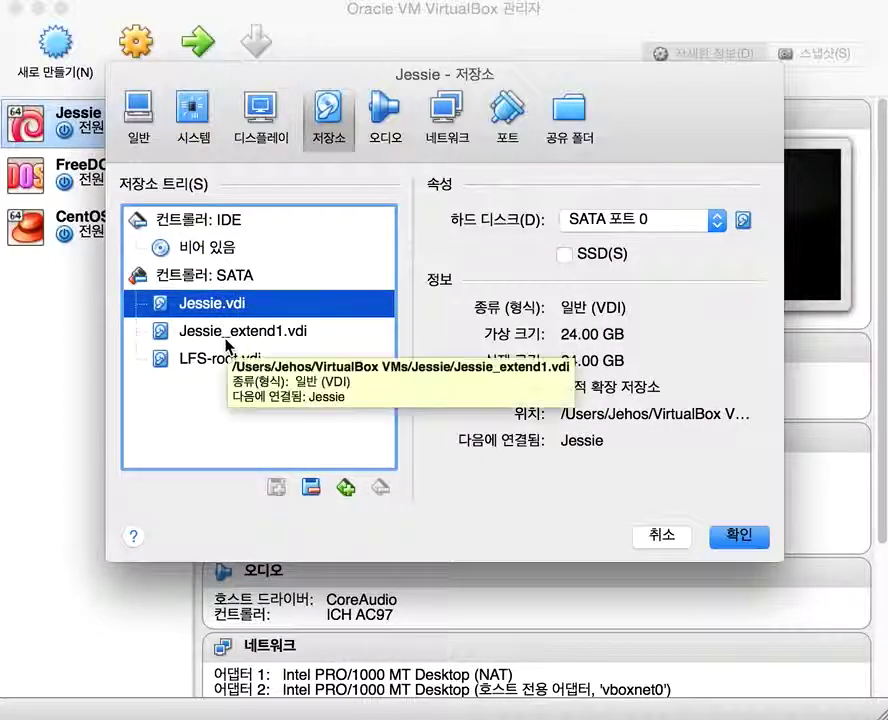
left_click(228, 340)
left_click(226, 360)
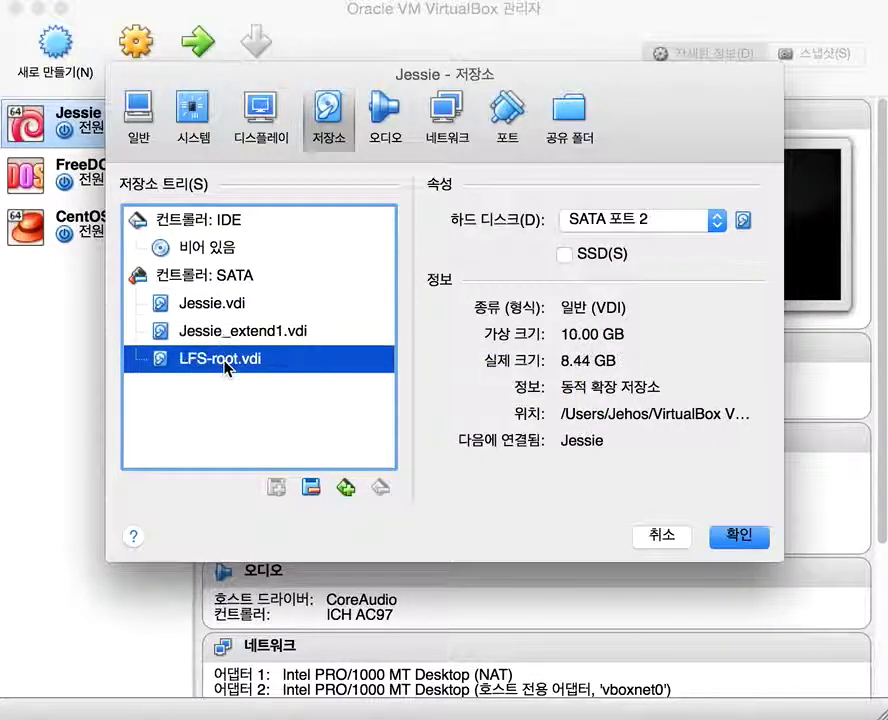
left_click(242, 303)
left_click(242, 336)
left_click(232, 358)
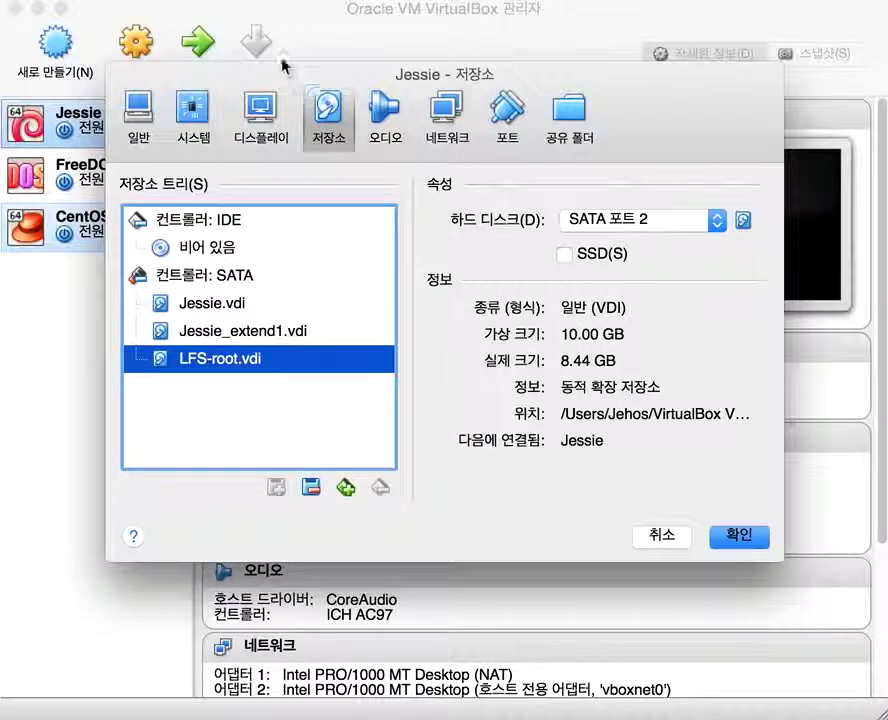
Step: Review the audio settings and compare how the machine's network adapters 1 to 4 are configured
left_click(374, 137)
left_click(452, 136)
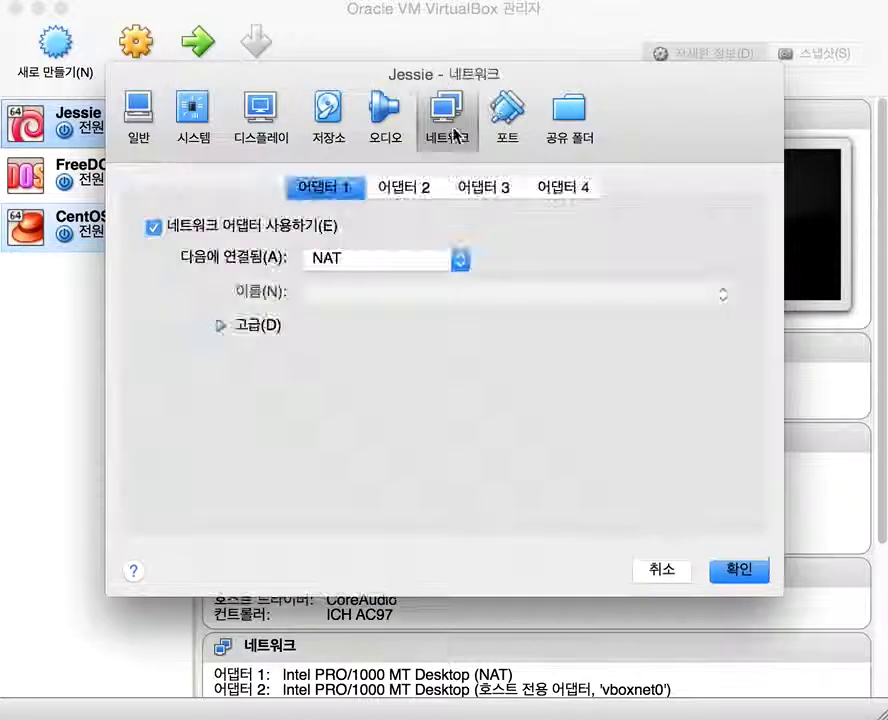
left_click(410, 190)
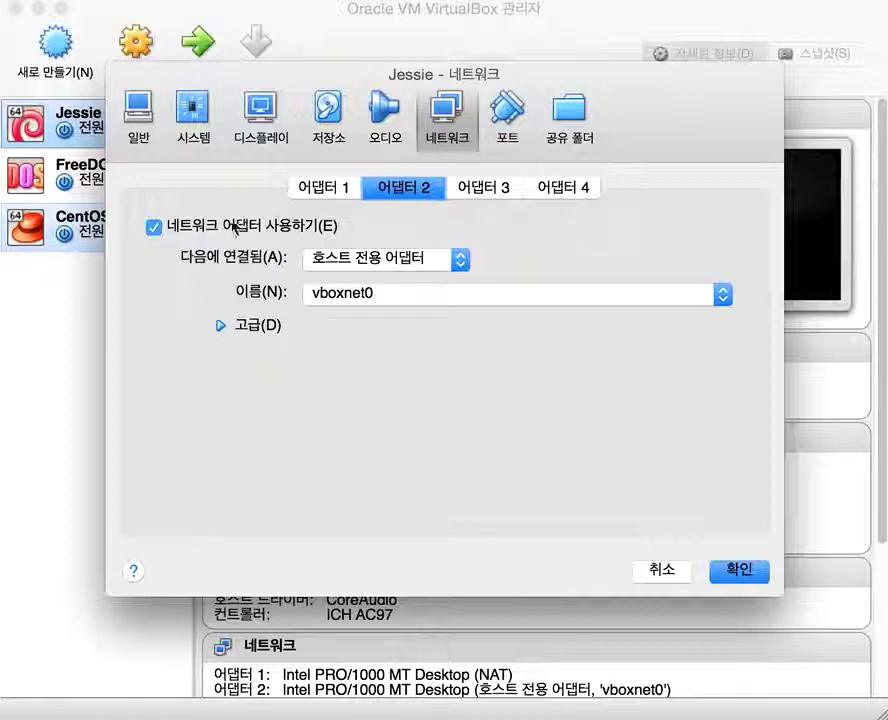
left_click(348, 190)
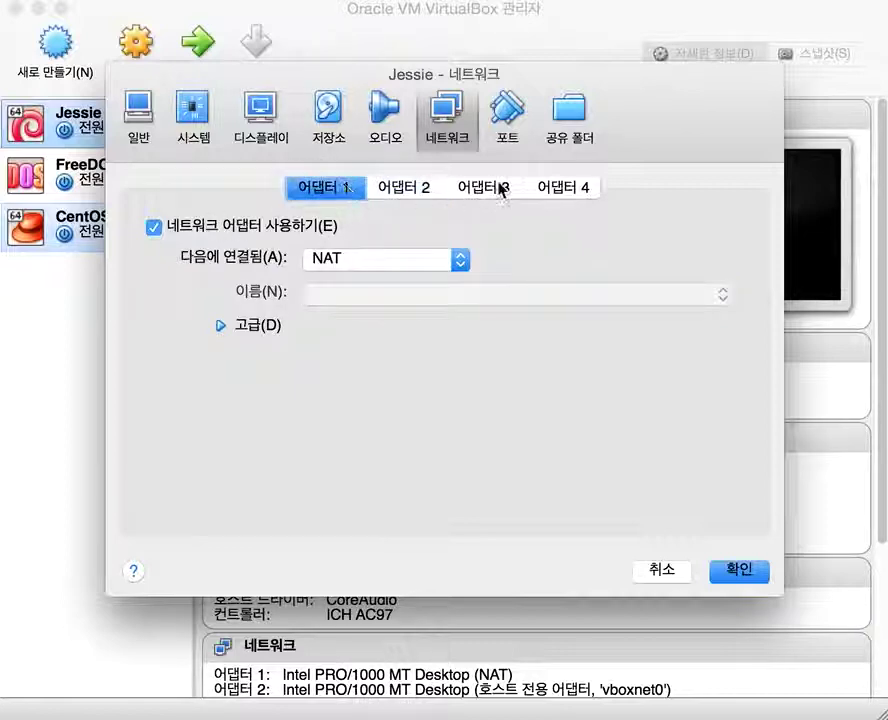
left_click(508, 190)
left_click(557, 195)
left_click(512, 190)
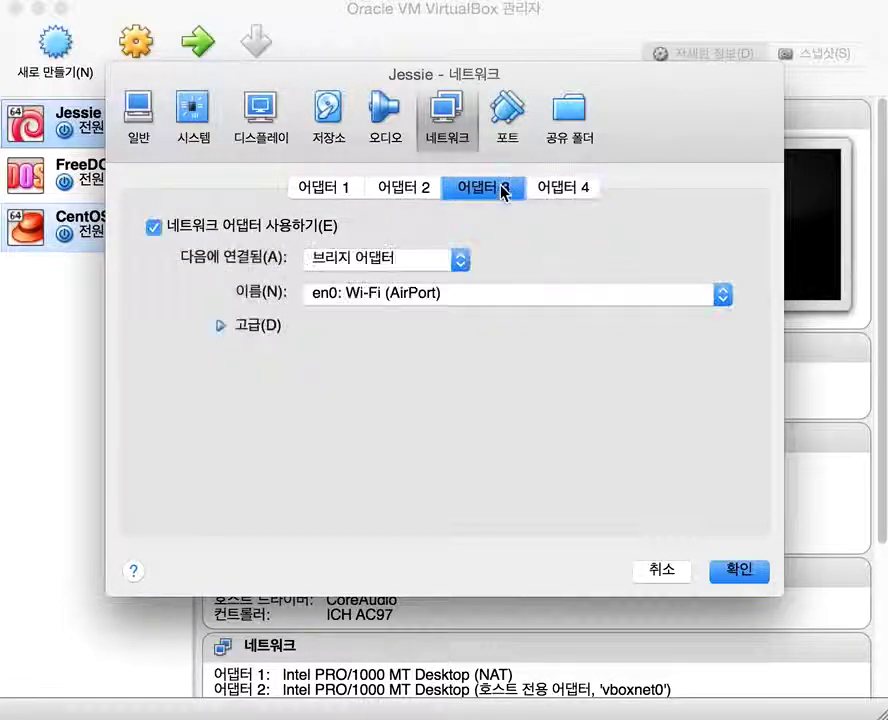
Step: Enable network adapter 4 of the Jessie machine and attach it to NAT
left_click(566, 190)
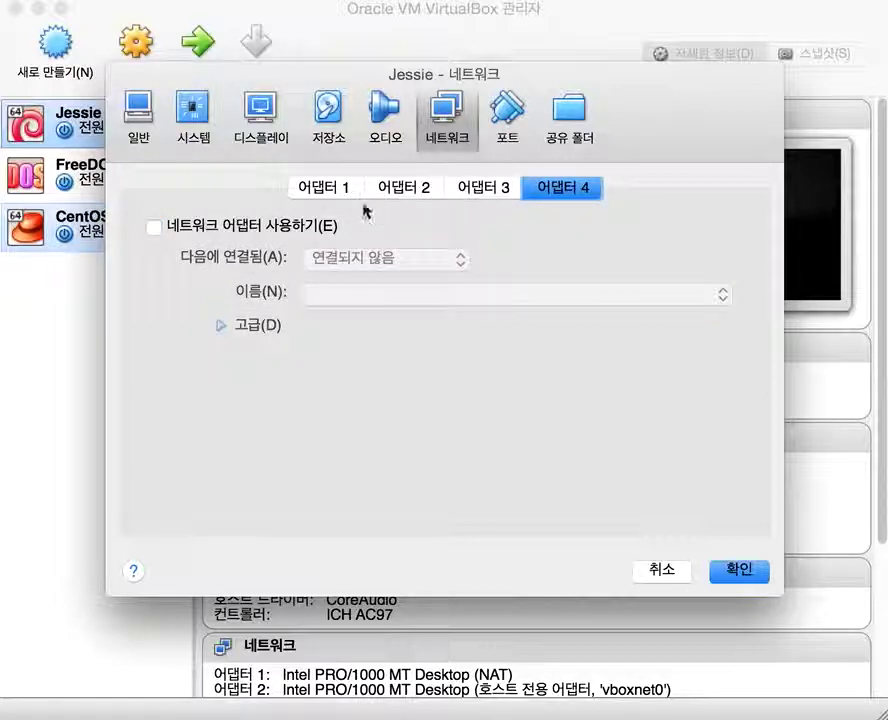
left_click(311, 229)
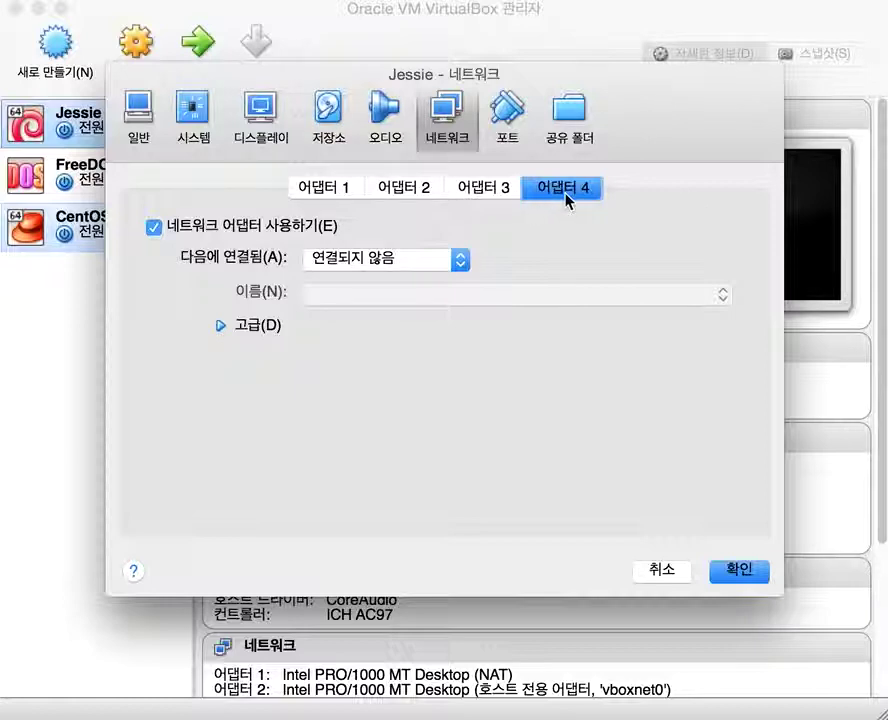
left_click(368, 259)
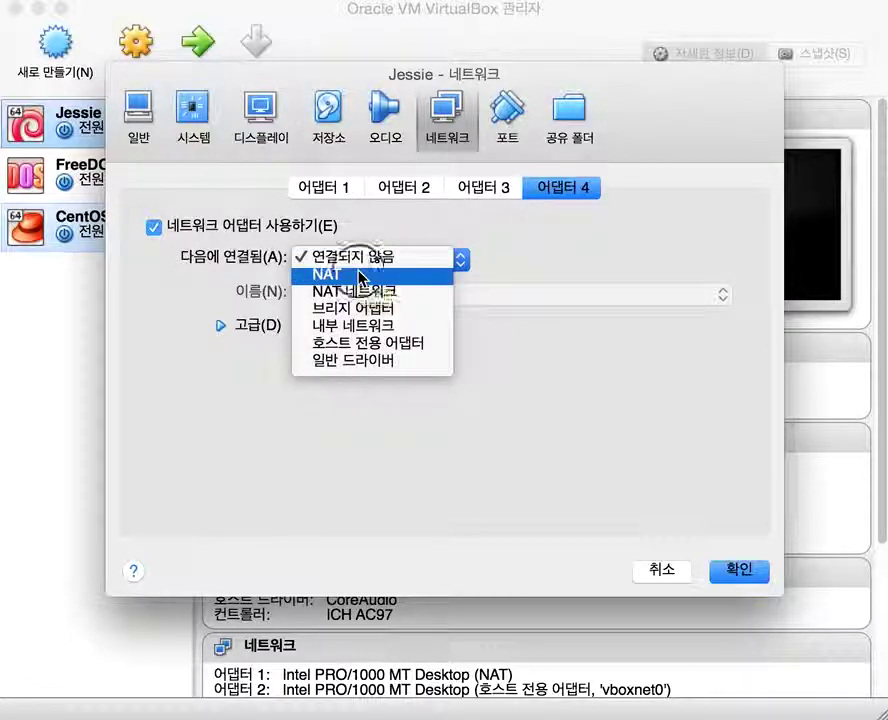
left_click(362, 276)
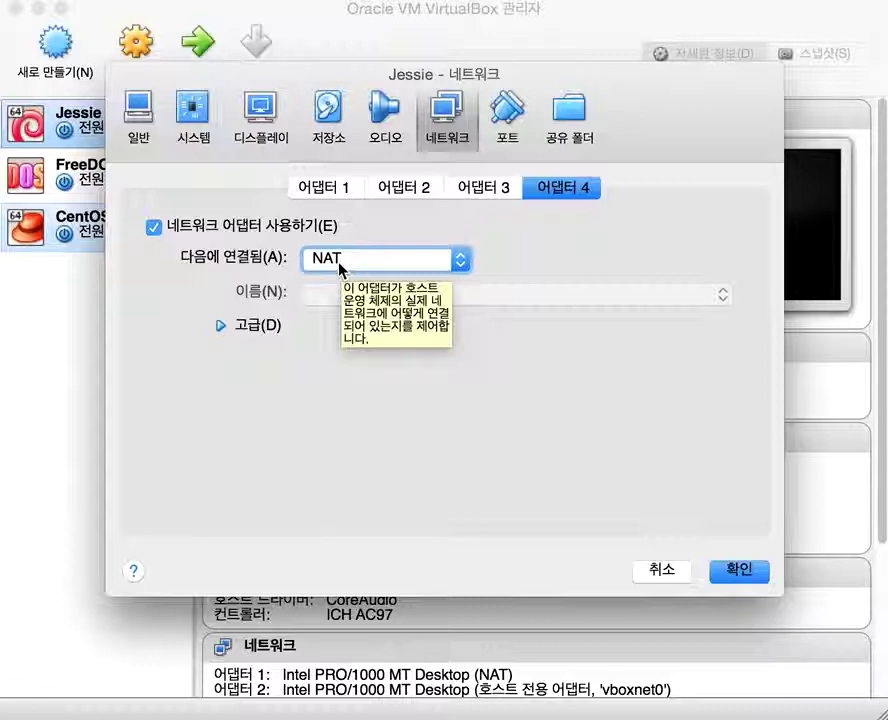
Step: Attach adapter 4 to the host-only adapter (호스트 전용 어댑터) vboxnet0, check the available names, and disable the adapter again
left_click(340, 262)
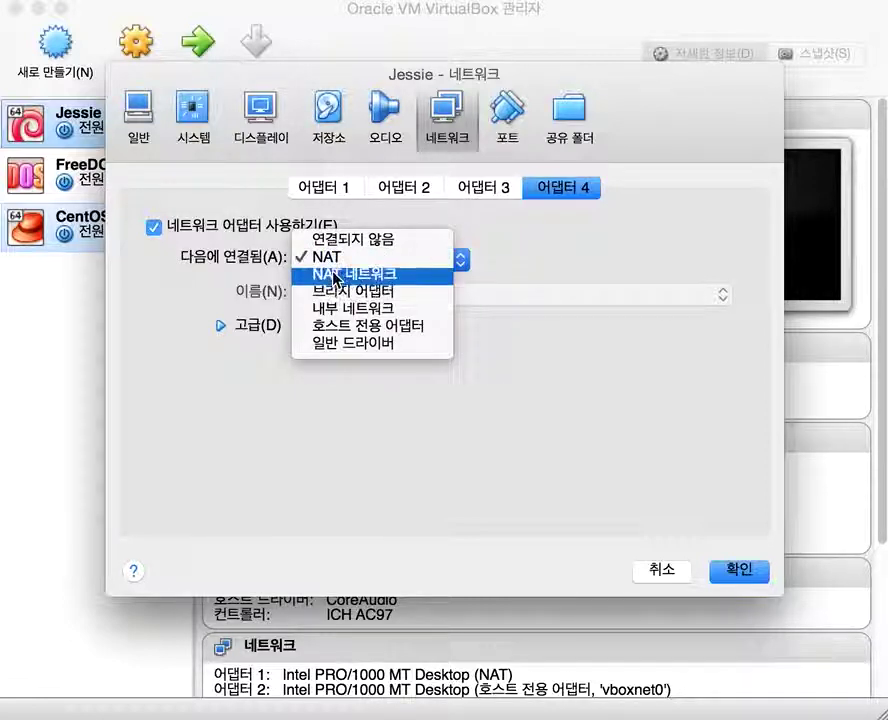
left_click(348, 334)
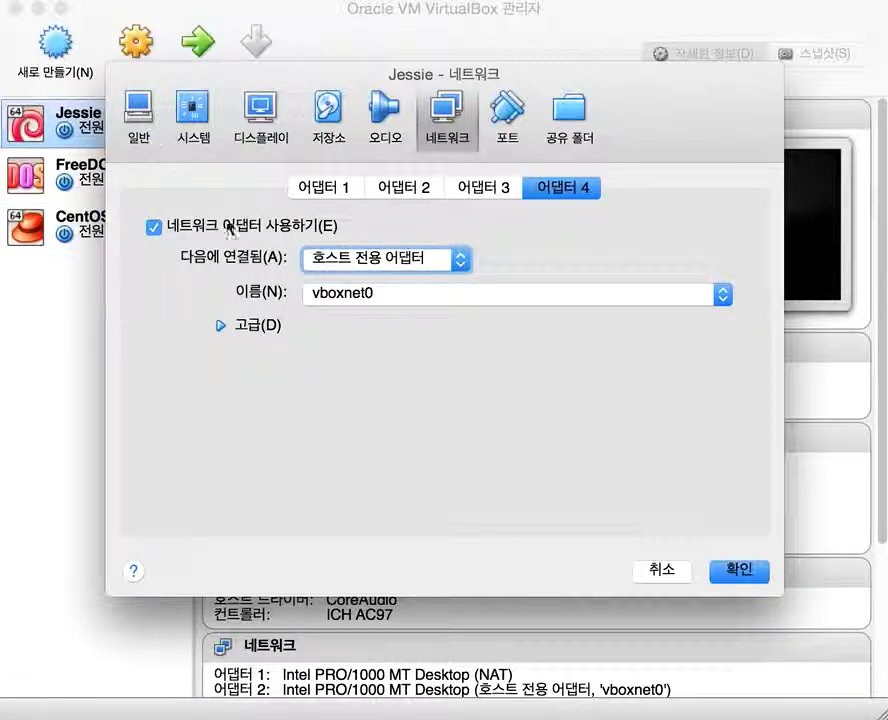
left_click(346, 304)
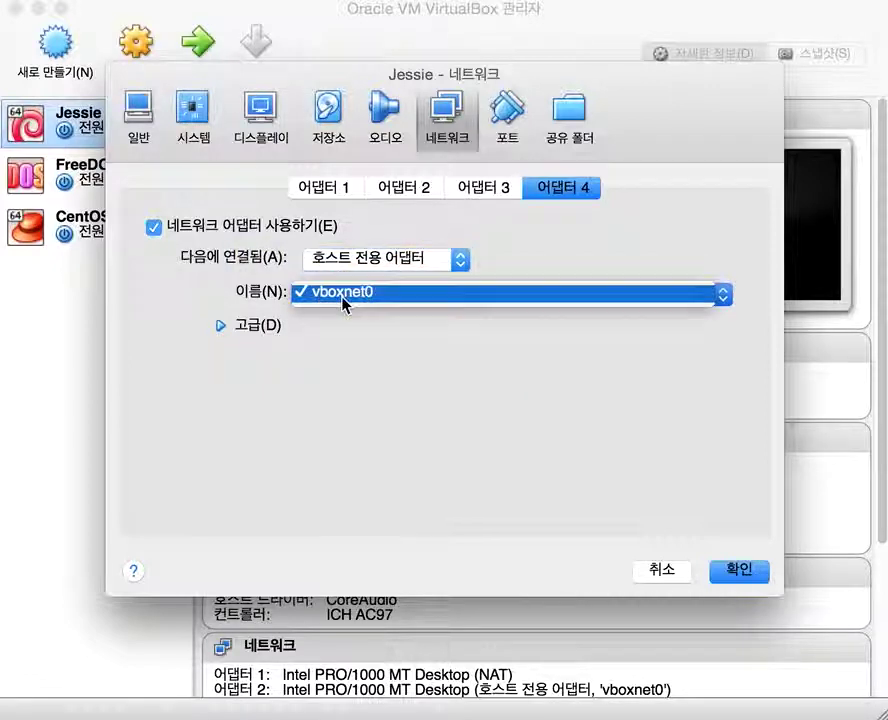
left_click(346, 312)
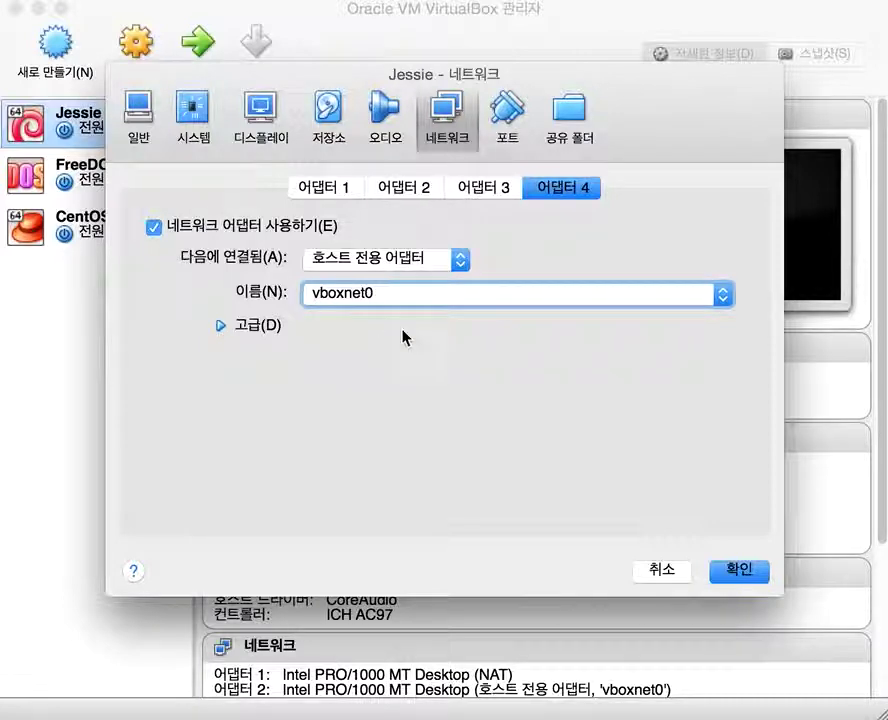
left_click(400, 298)
left_click(400, 298)
mouse_move(333, 314)
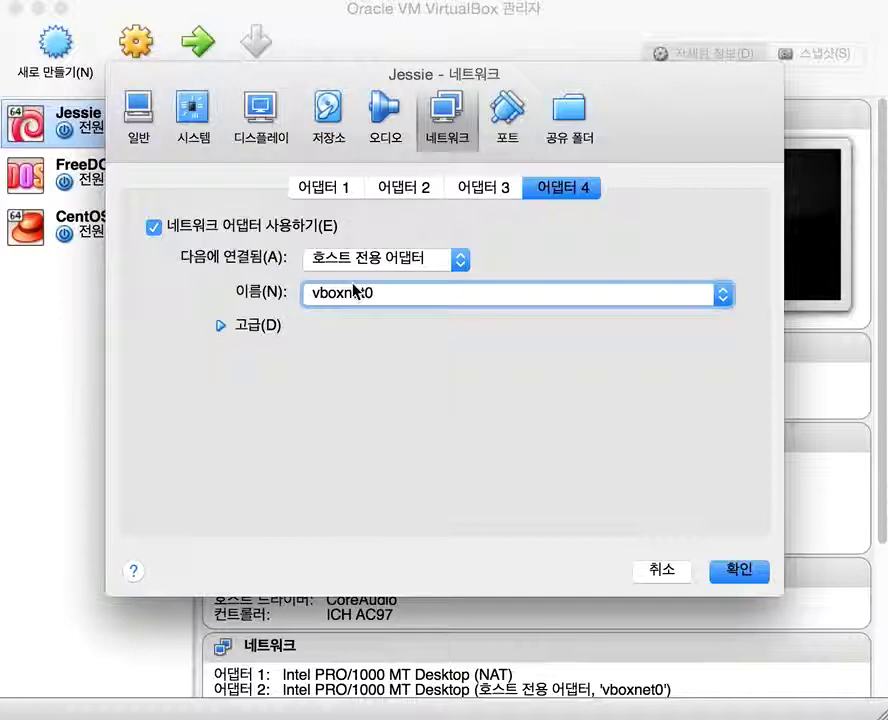
left_click(235, 226)
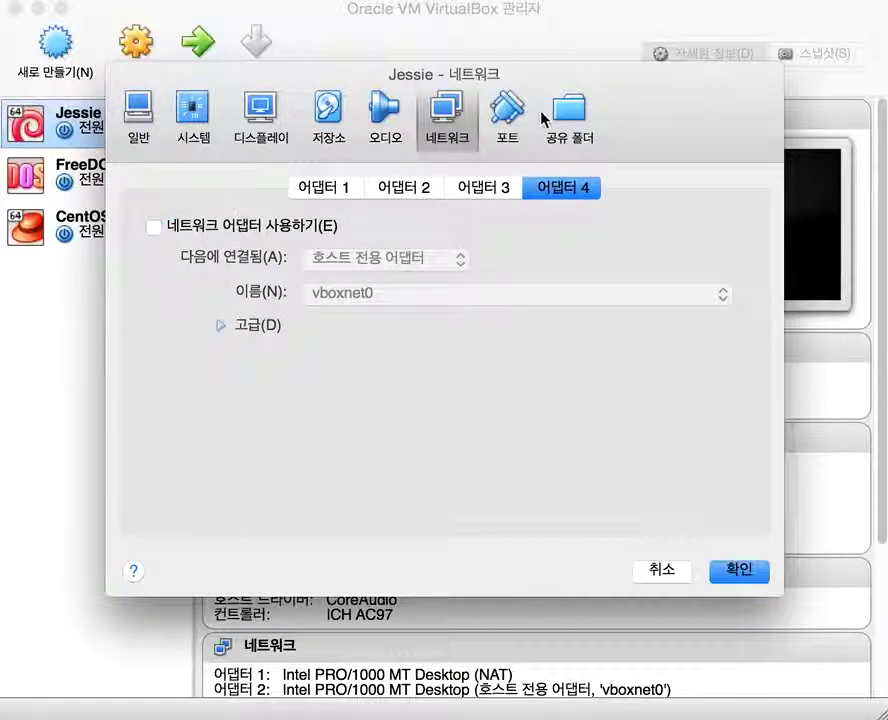
Step: Review the Jessie machine's port settings, comparing the serial port options with the USB controller and device filters
left_click(508, 122)
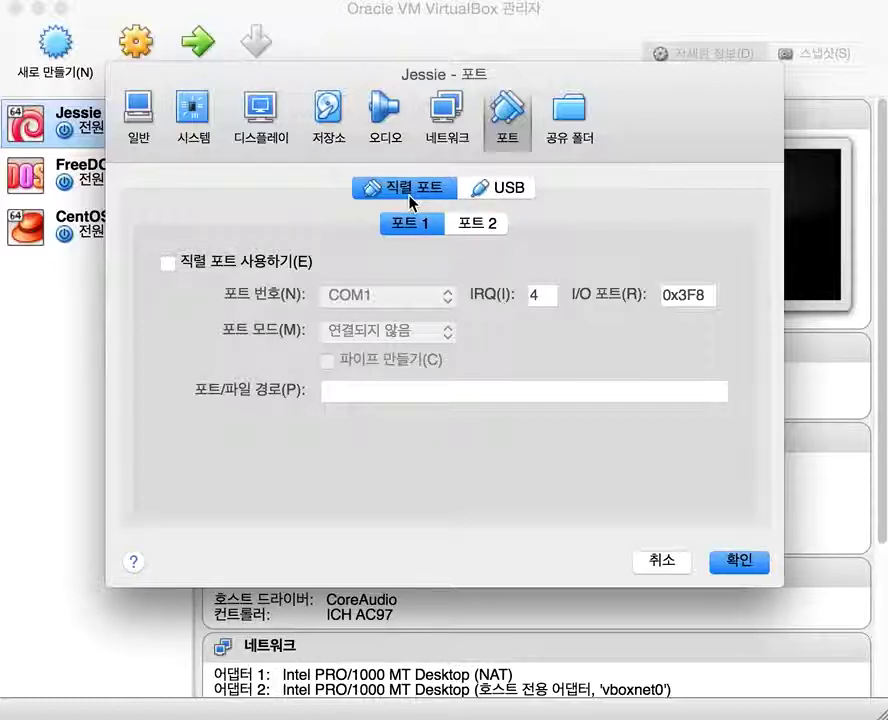
left_click(487, 196)
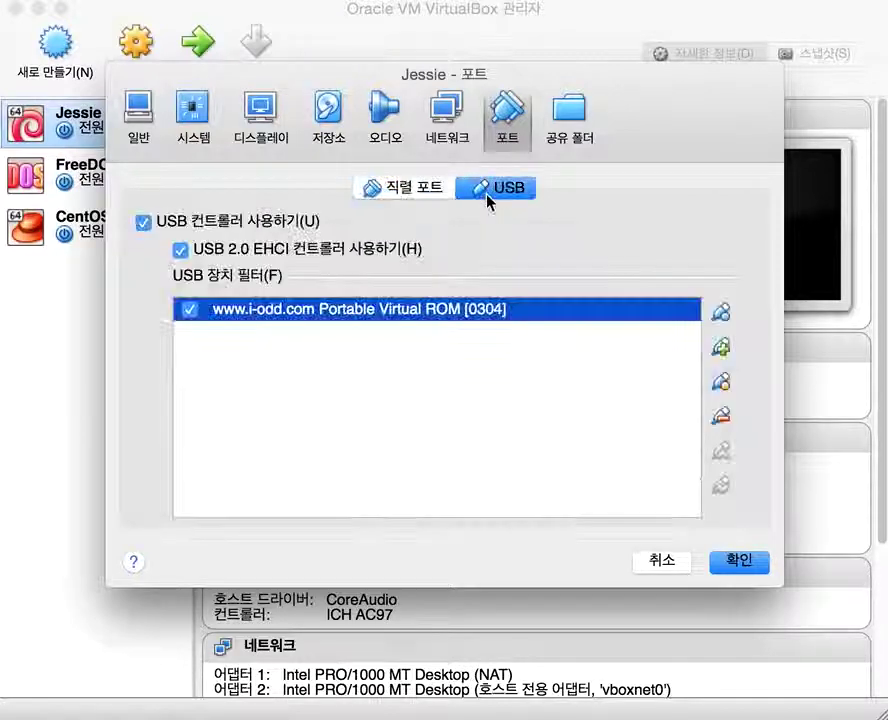
left_click(420, 191)
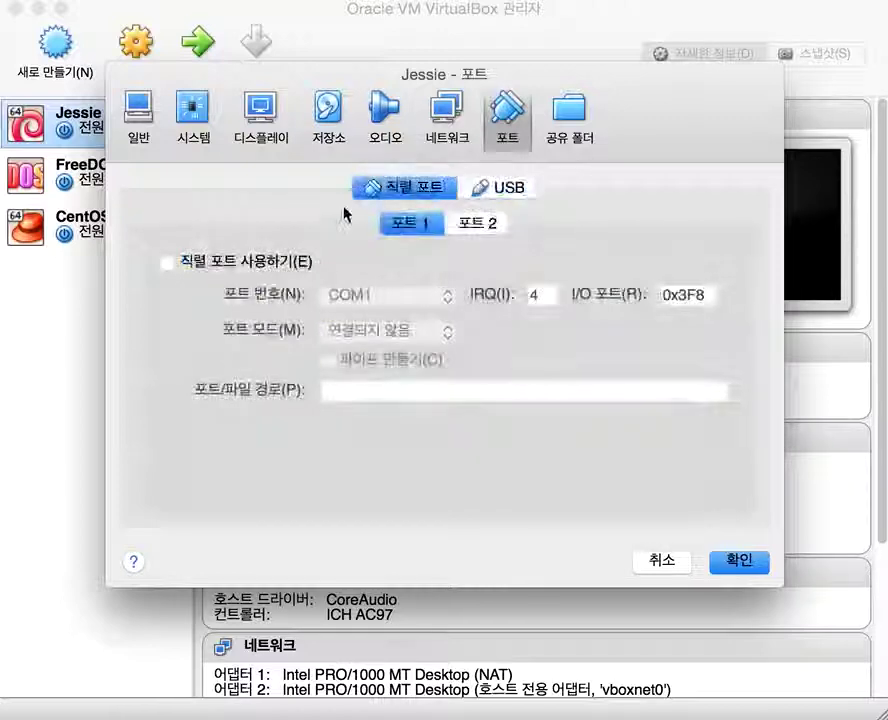
Step: Inspect the "shared" machine folder in the shared folder settings and close the Jessie settings without saving
left_click(550, 117)
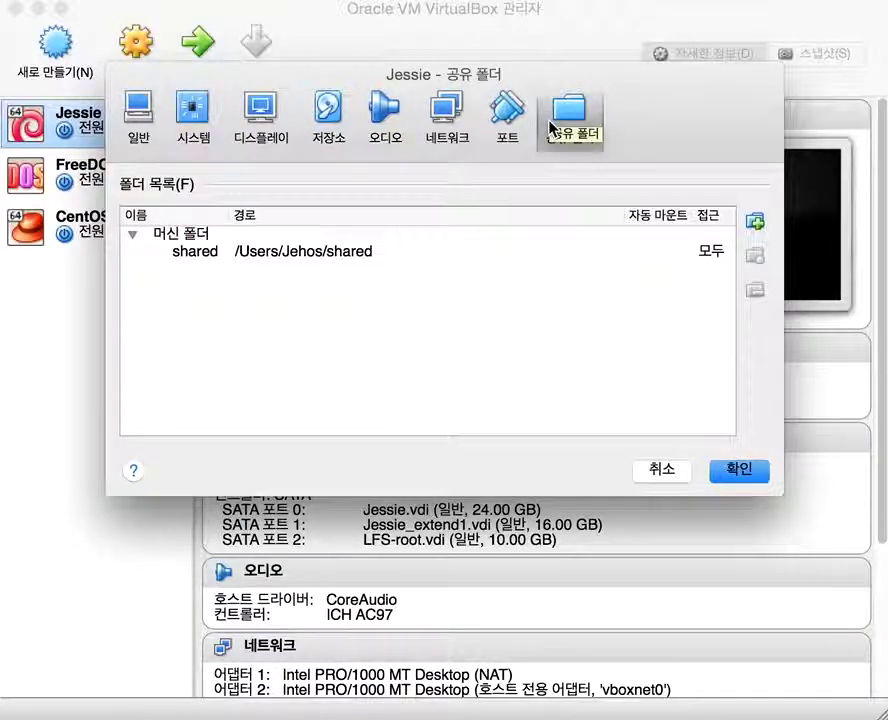
left_click(343, 254)
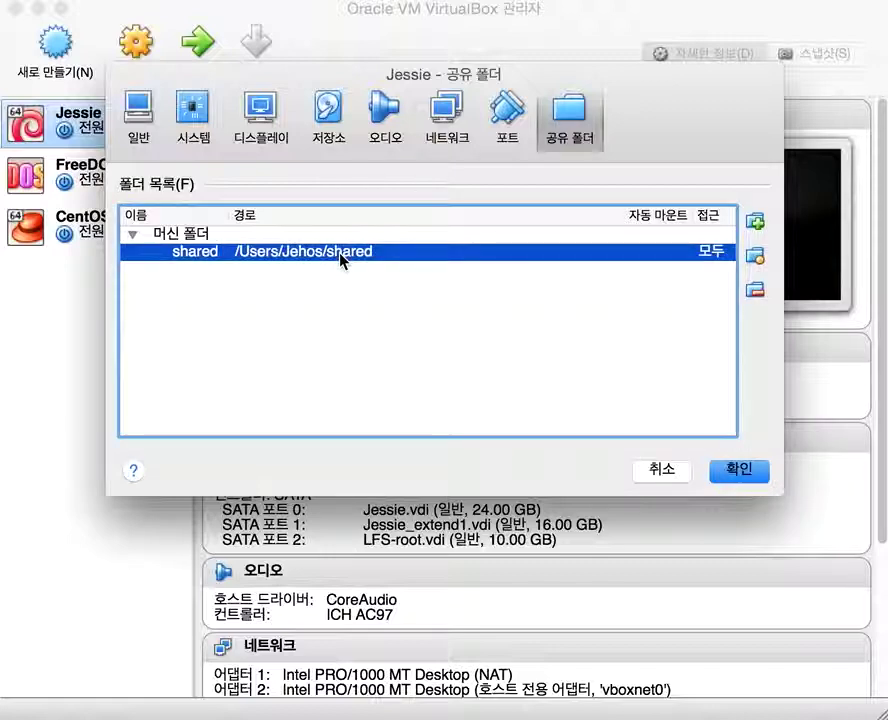
left_click(669, 472)
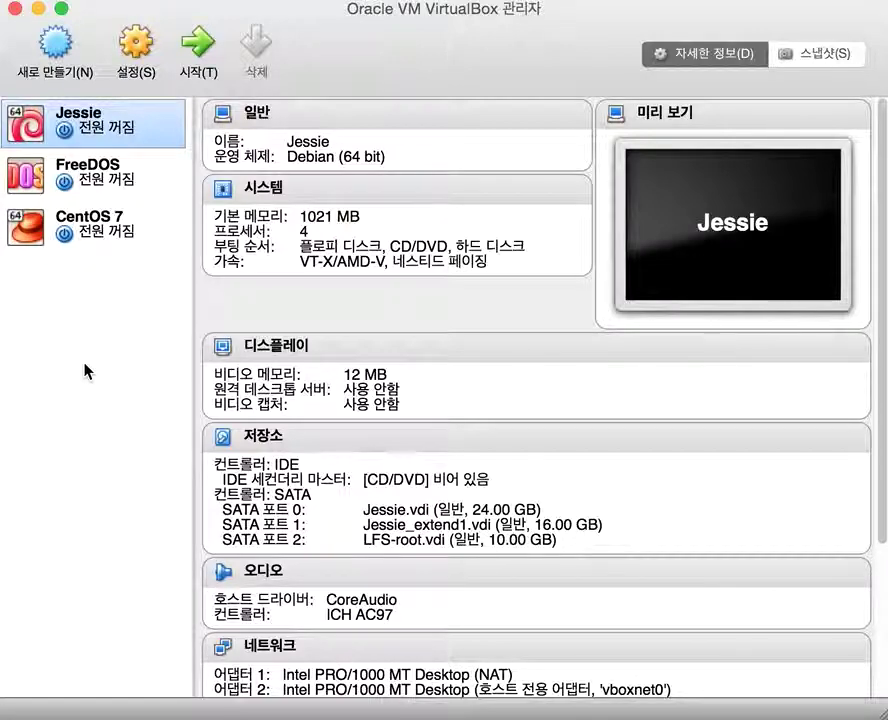
Step: Reopen the Jessie machine's settings and examine its motherboard and processor options
left_click(139, 48)
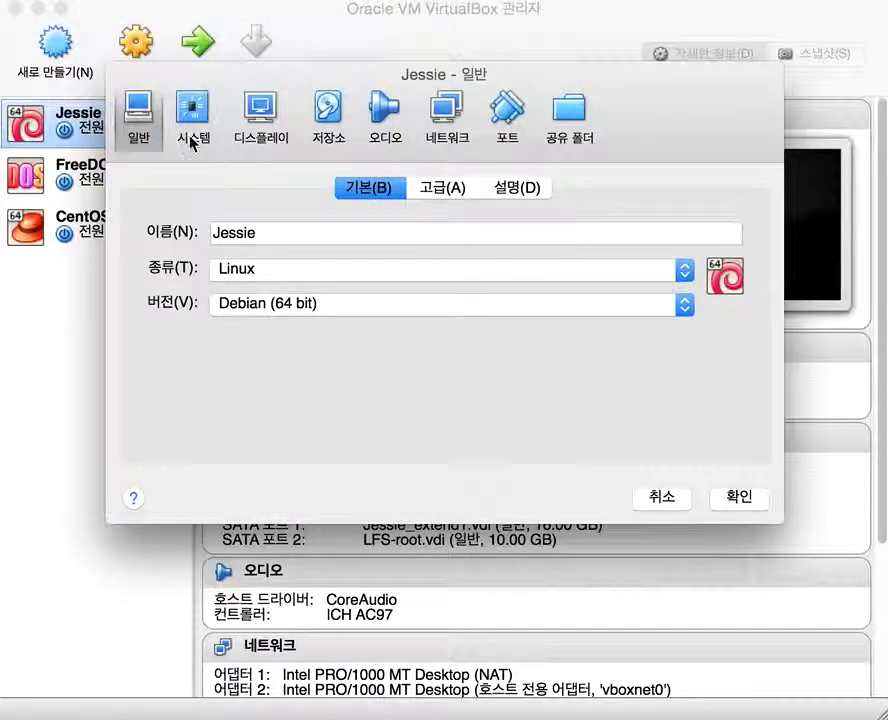
left_click(190, 138)
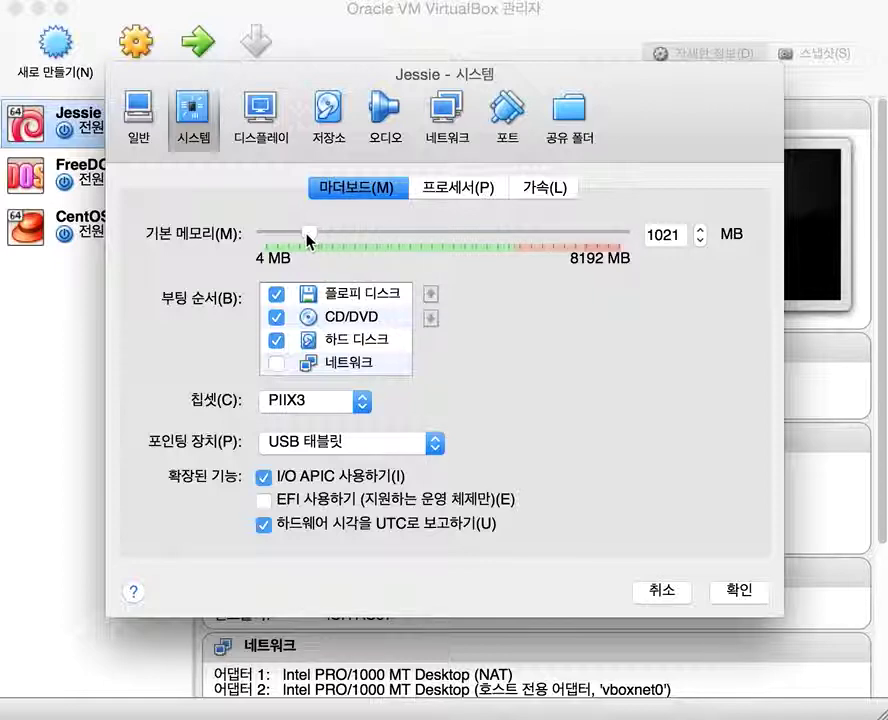
left_click(430, 185)
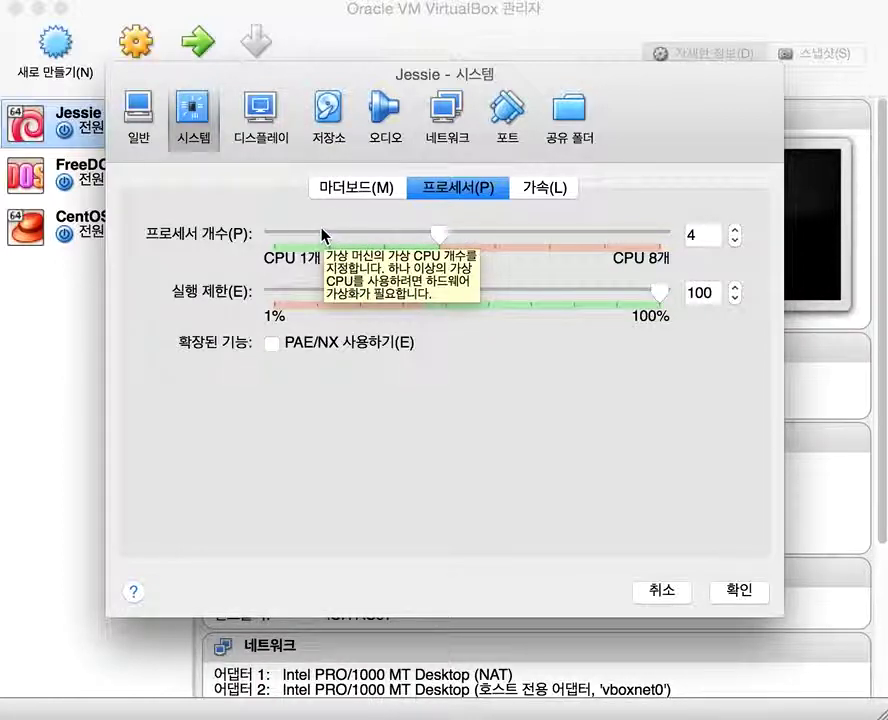
Step: Try raising Jessie's base memory to 5745 MB in the motherboard settings
left_click(357, 189)
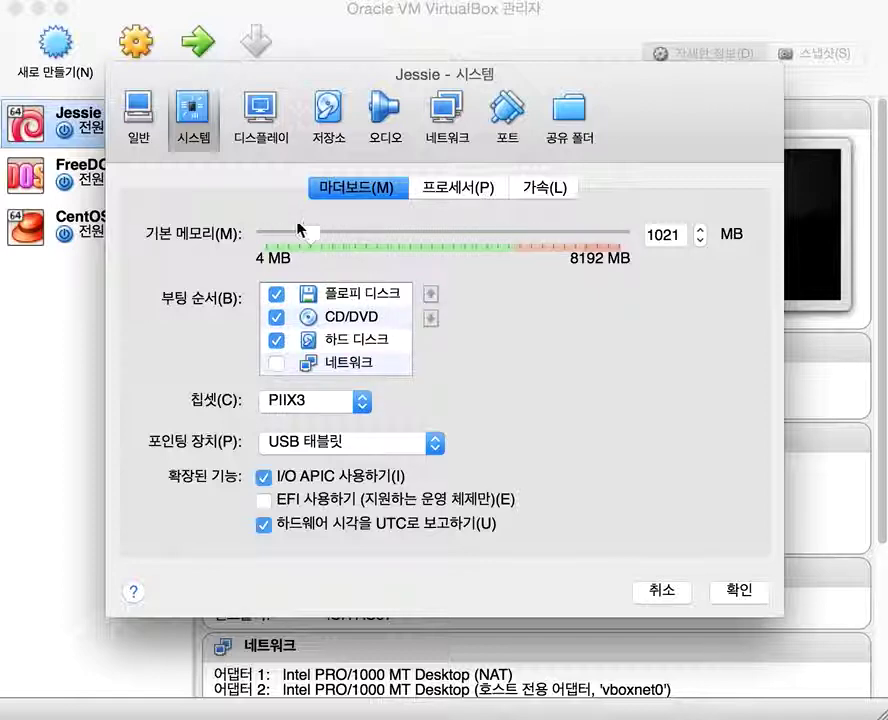
left_click_drag(308, 233, 519, 321)
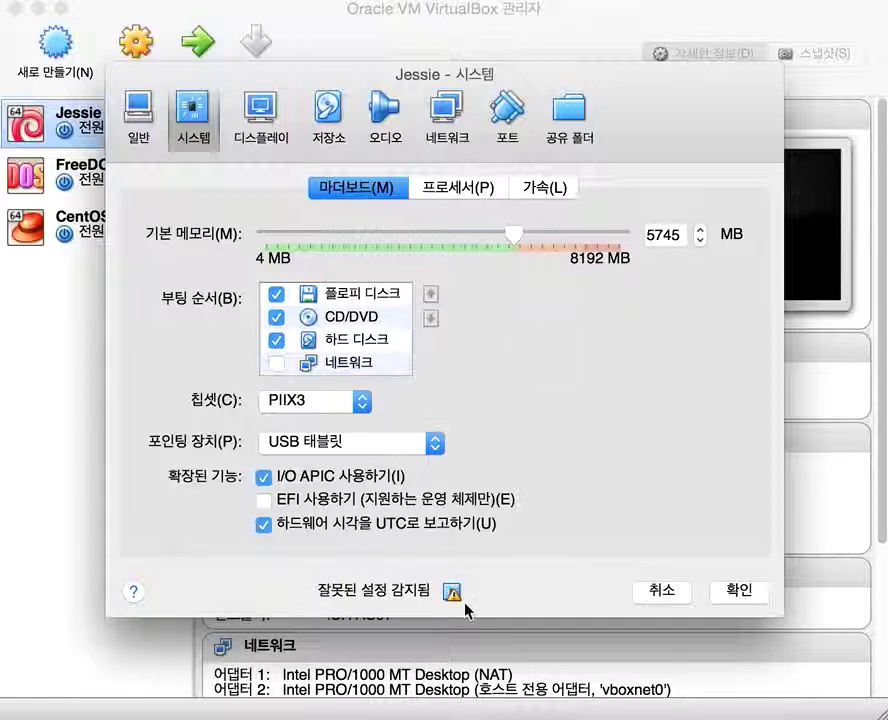
mouse_move(456, 597)
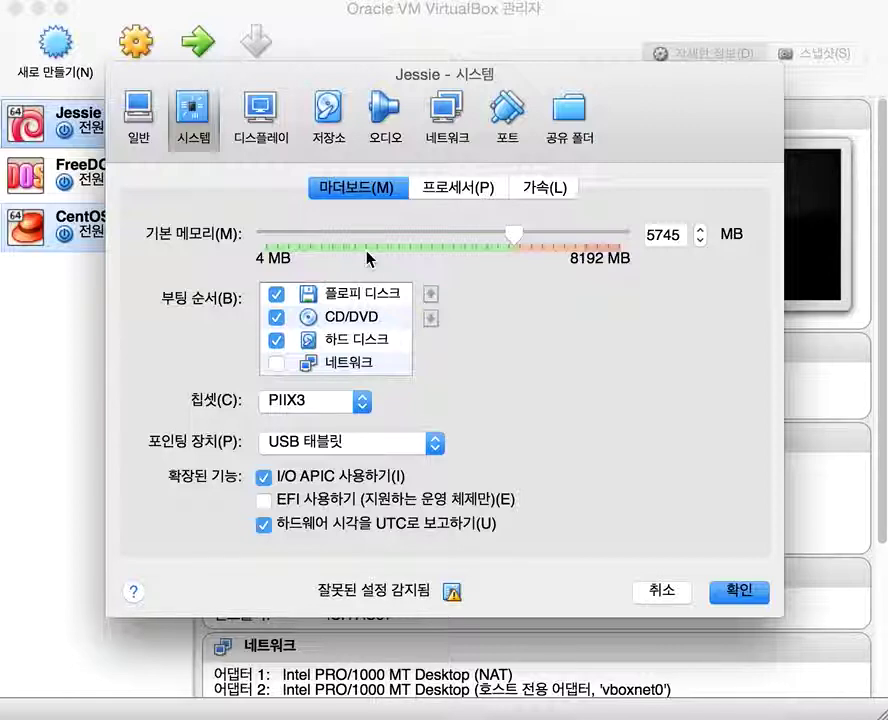
Step: Set Jessie's base memory to 1024 MB, return to the general settings, and accept the machine's settings
left_click_drag(513, 242, 311, 235)
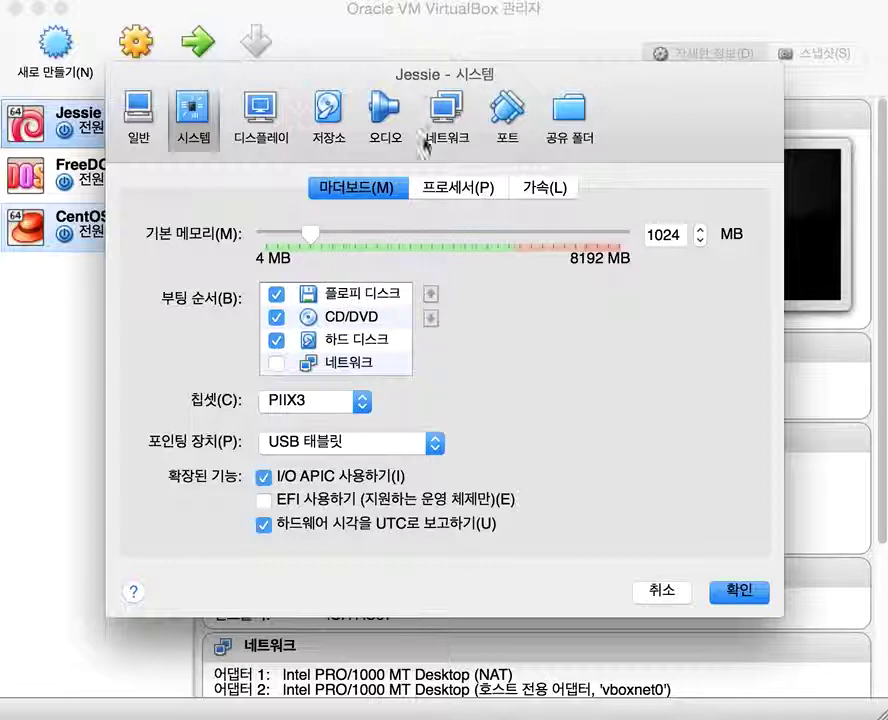
left_click(132, 106)
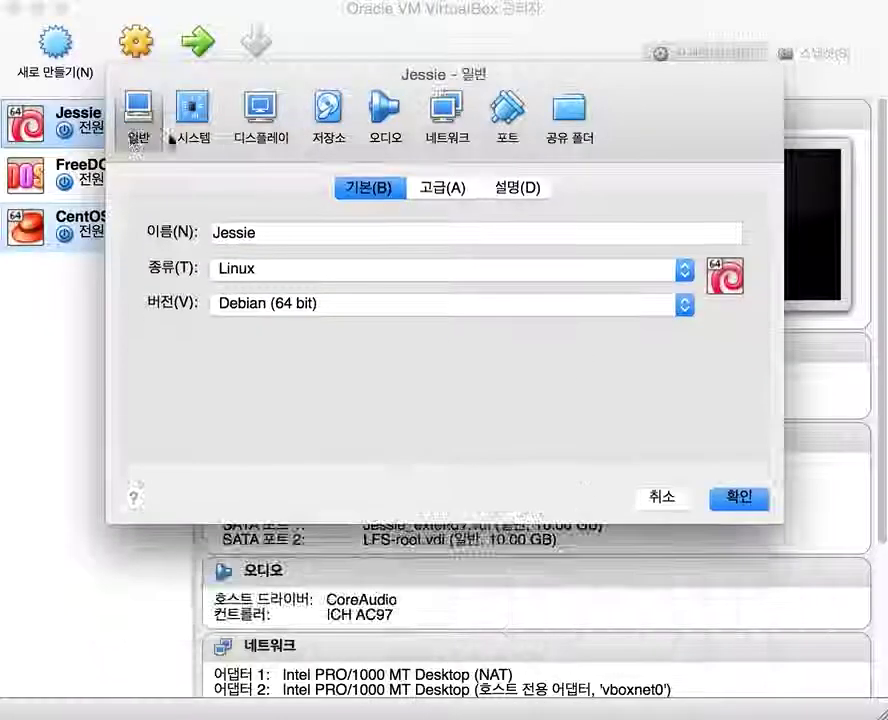
left_click(736, 500)
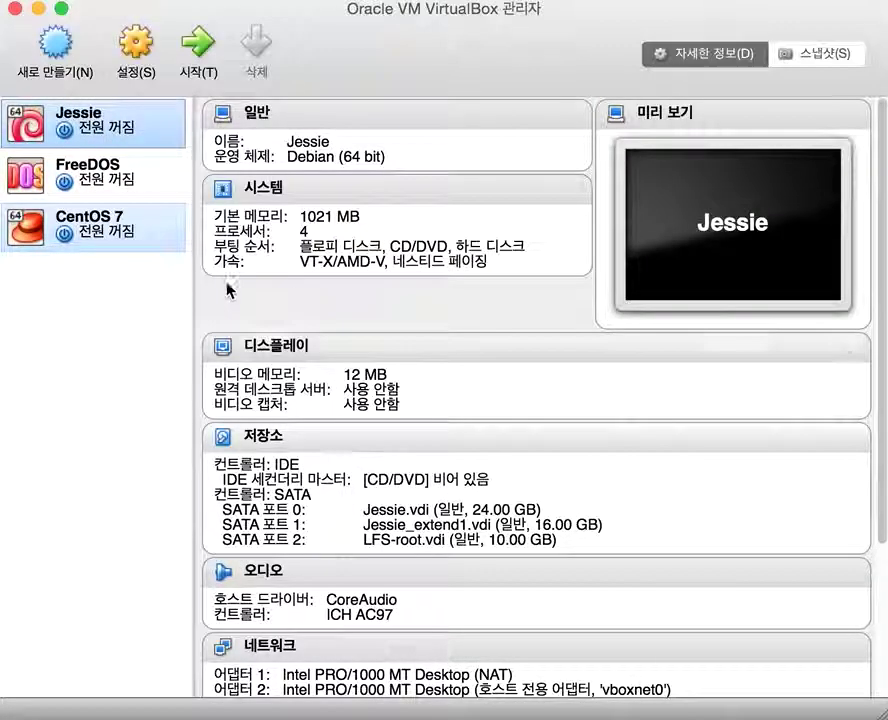